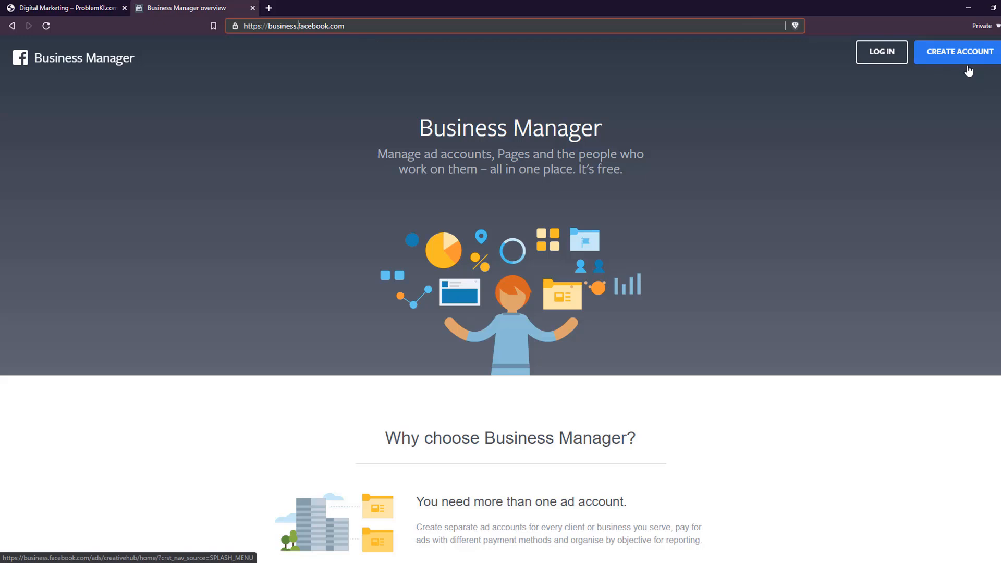
Start creating a Business Manager account and cue the lesson video to about 1:50, where the account form is shown.
click(938, 63)
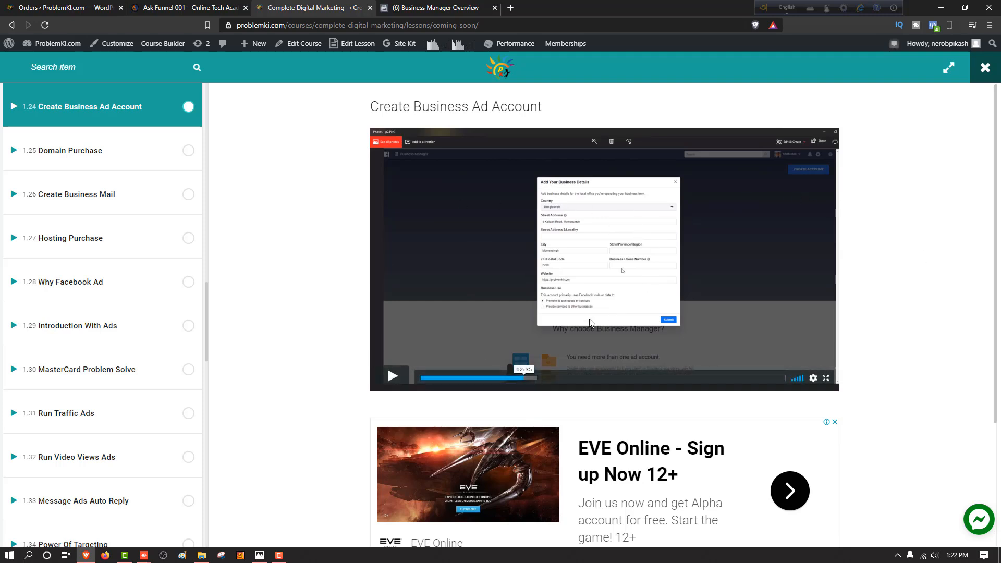
click(279, 555)
click(951, 509)
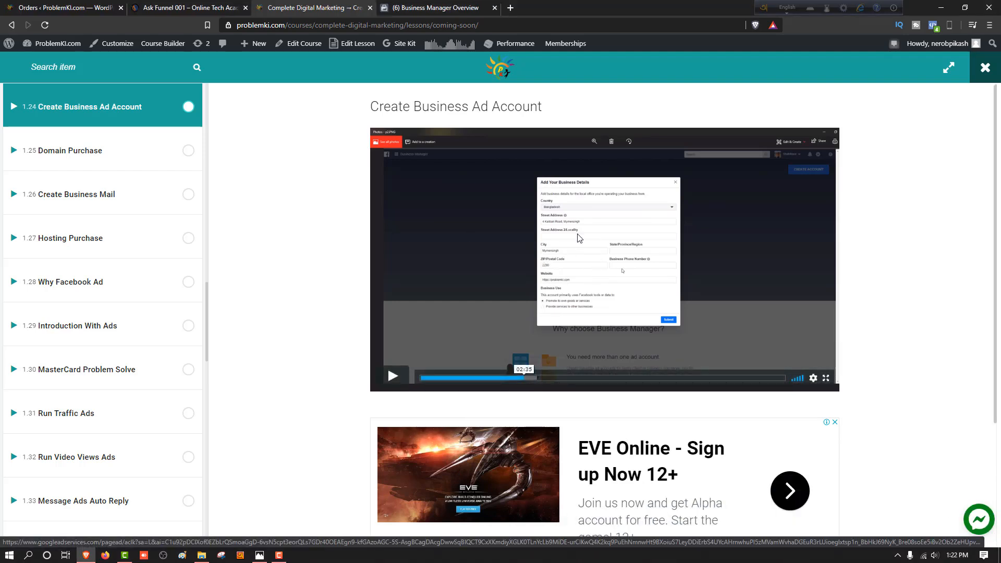
click(494, 377)
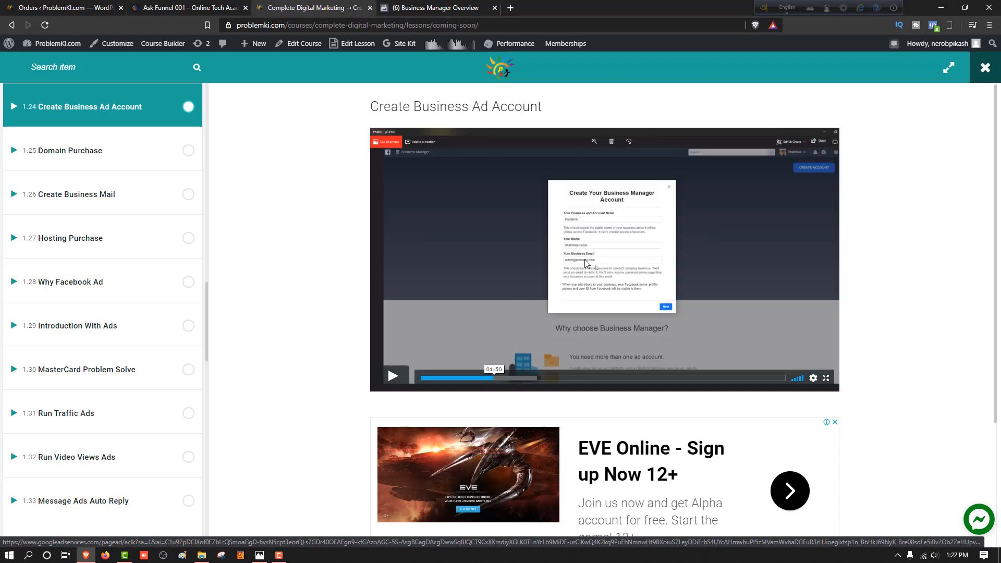
click(425, 6)
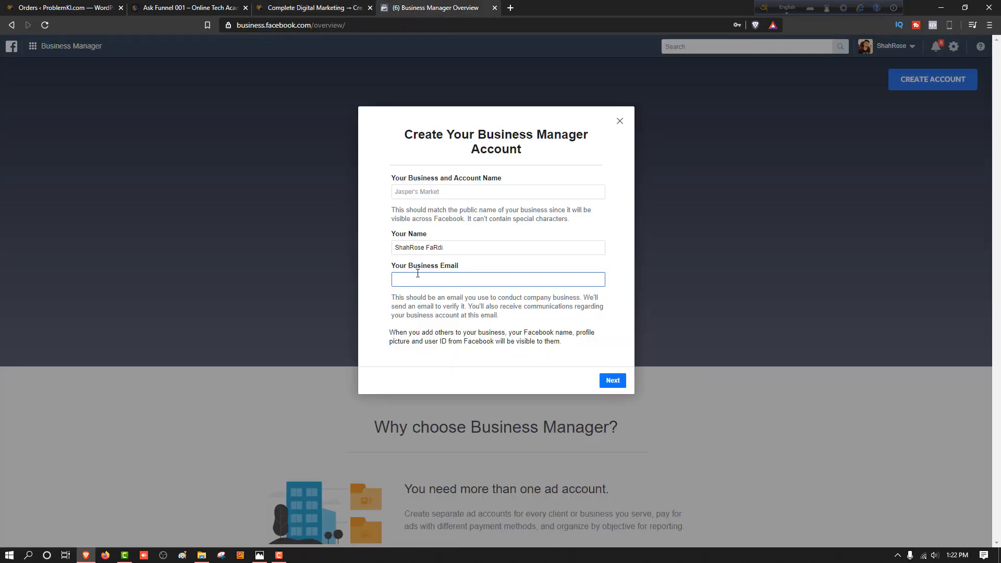
click(302, 6)
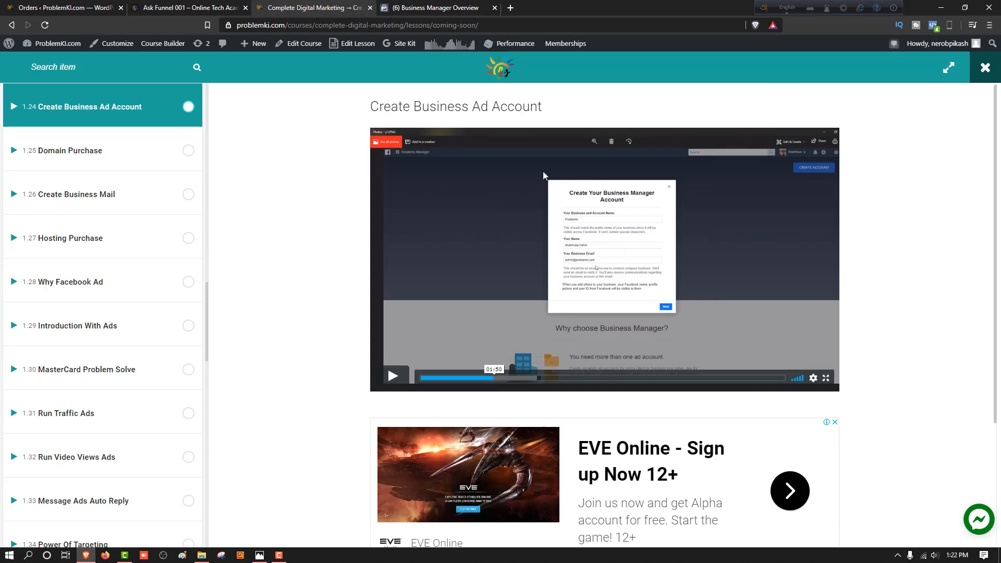
click(417, 5)
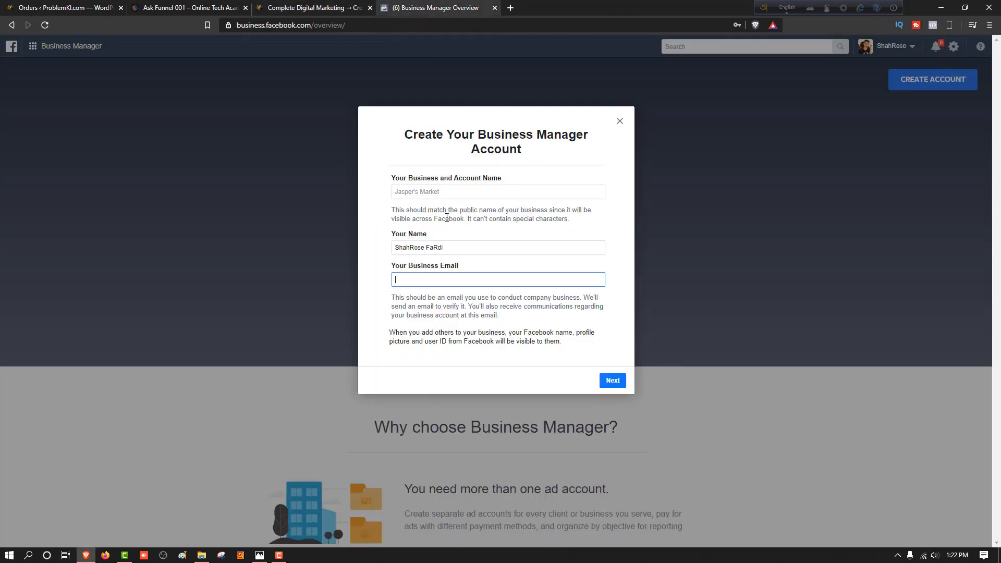
Set the business and account name to "demo test" and fill in the business email address.
click(446, 193)
text(demo tyest)
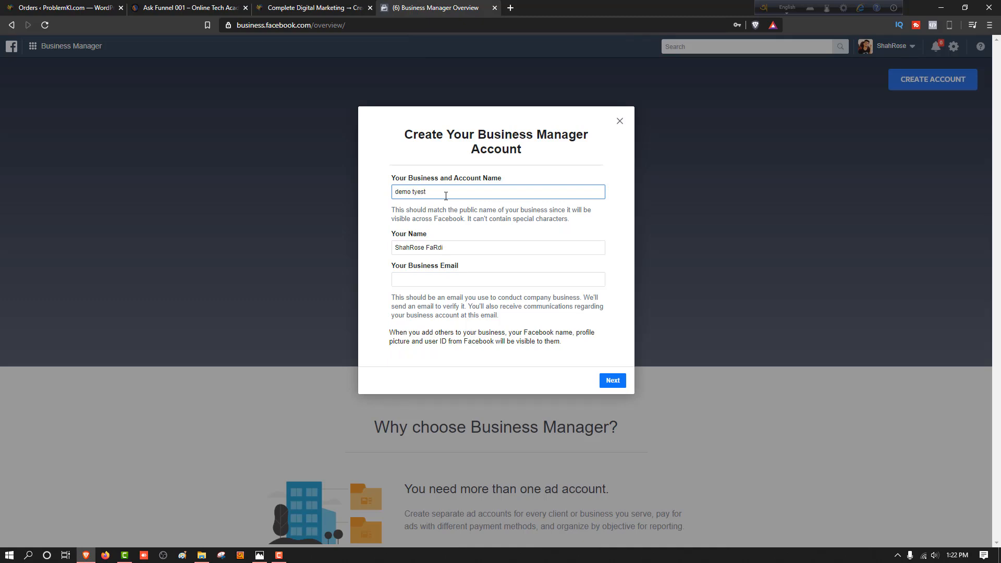
key(BackSpace)
text(st)
click(455, 281)
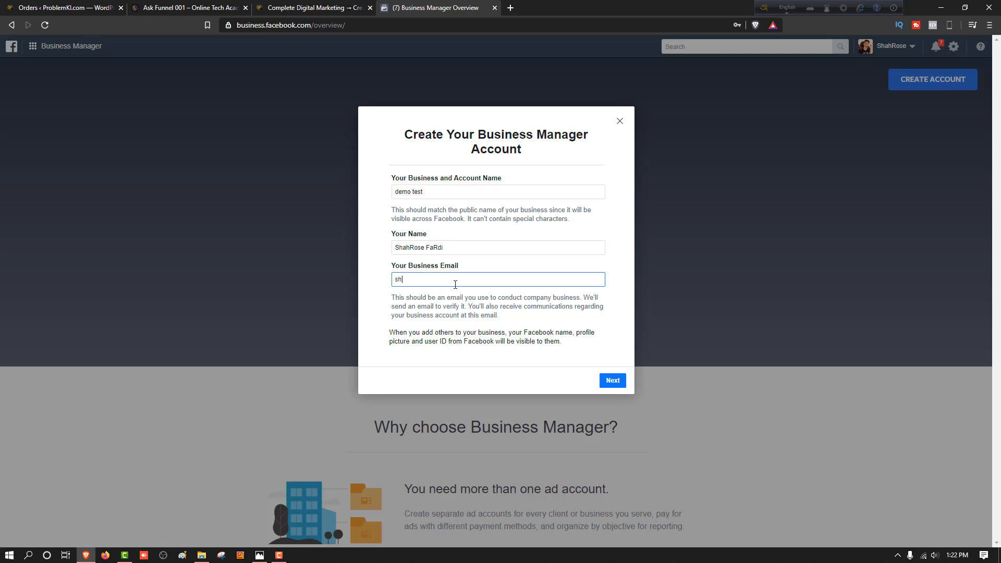
drag(434, 281, 477, 292)
click(490, 276)
Close the help page about allowed Page names and continue from the account form to the business details.
click(297, 7)
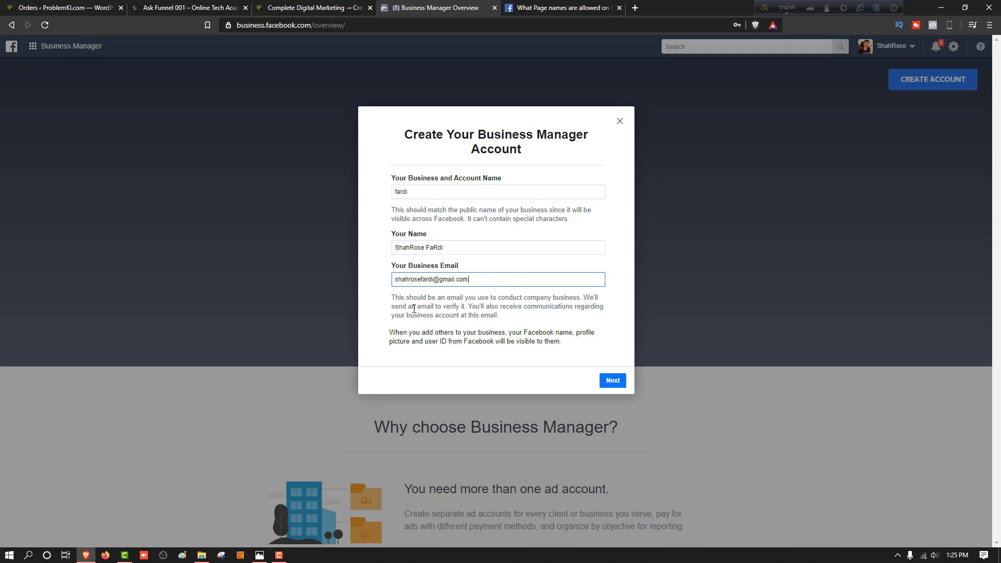
click(313, 7)
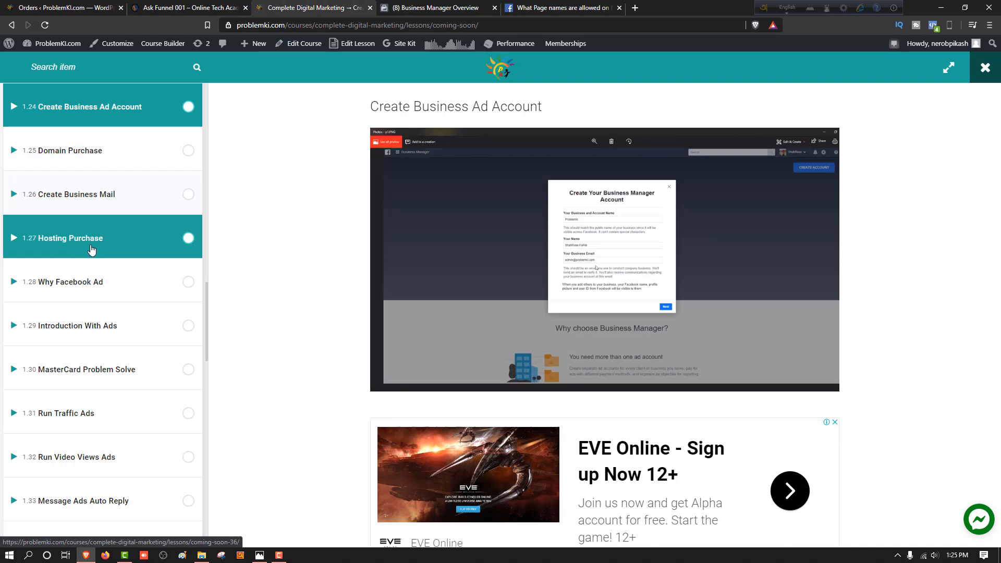
click(443, 7)
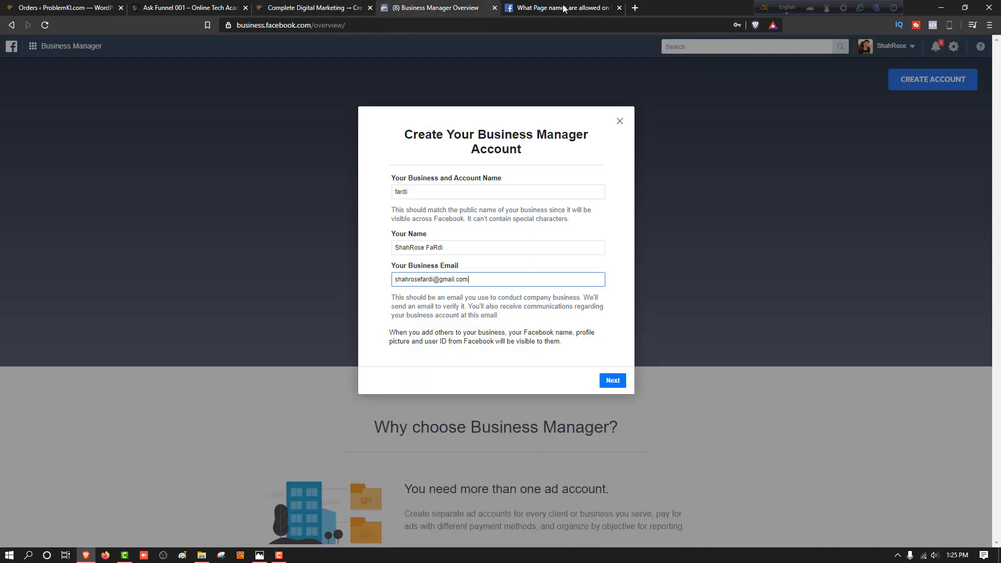
click(620, 8)
click(613, 382)
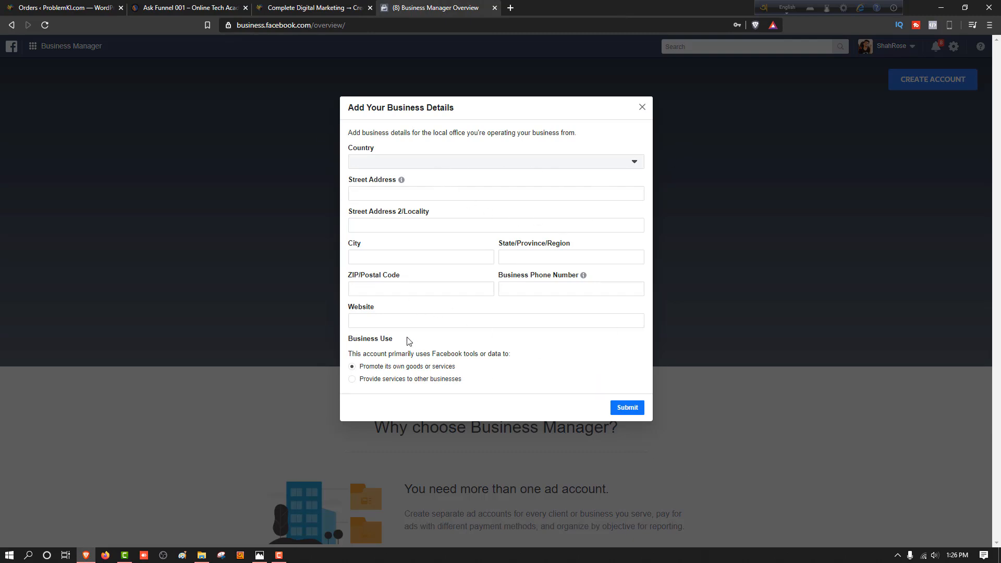
Switch to Photos and review the example screenshots p2.PNG, p3.PNG and p4.PNG covering business details, account creation and email confirmation.
click(306, 7)
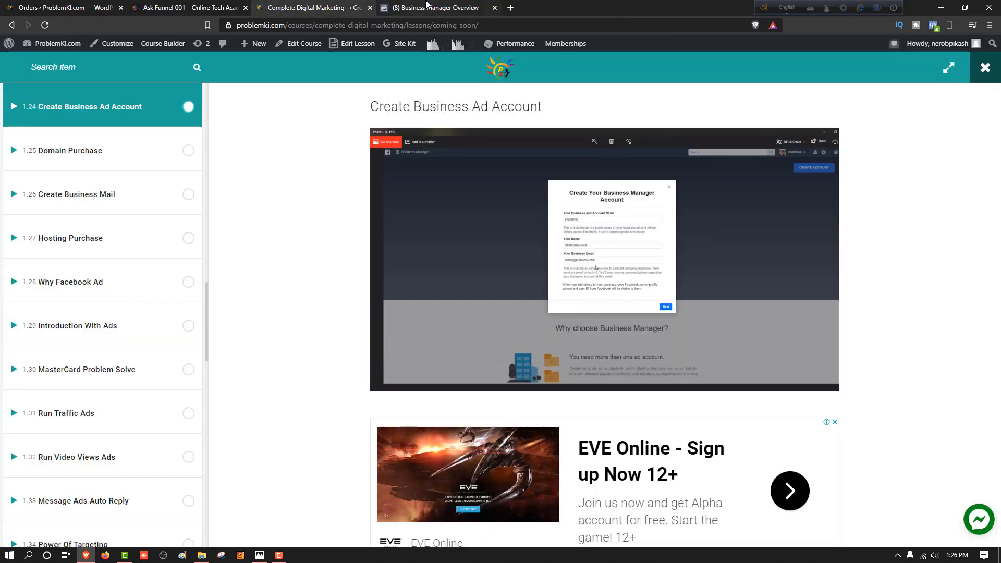
key(ctrl+Tab)
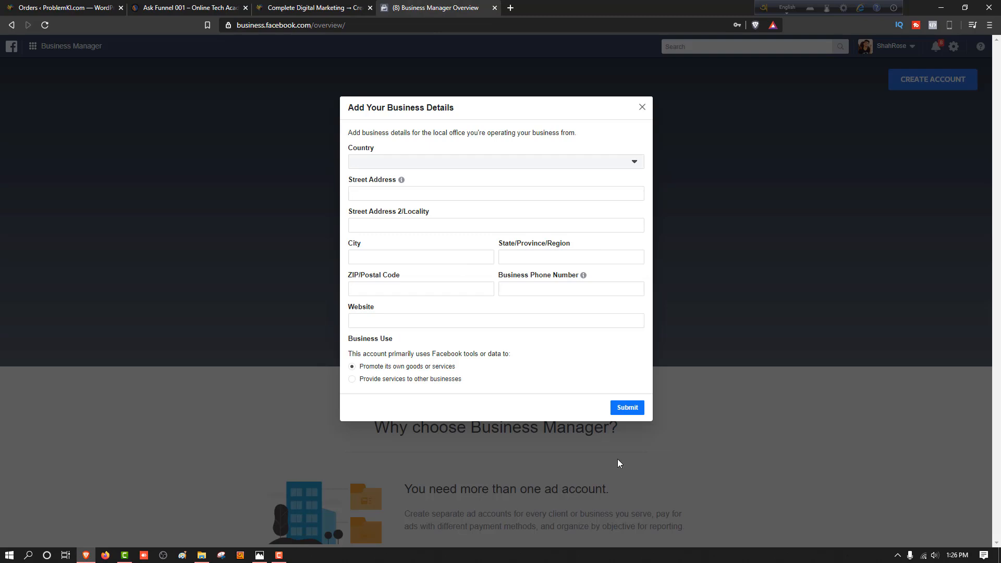
click(259, 555)
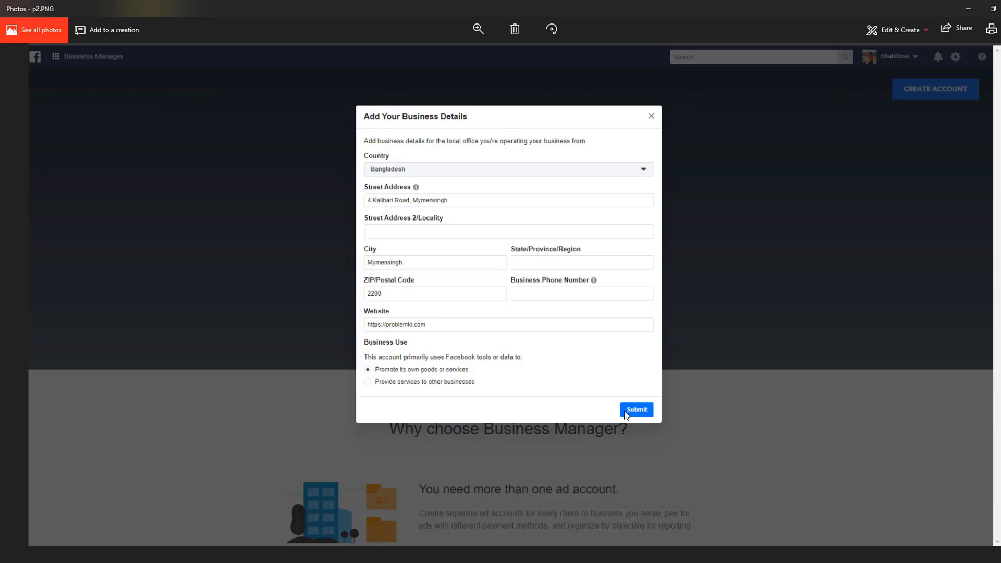
key(Right)
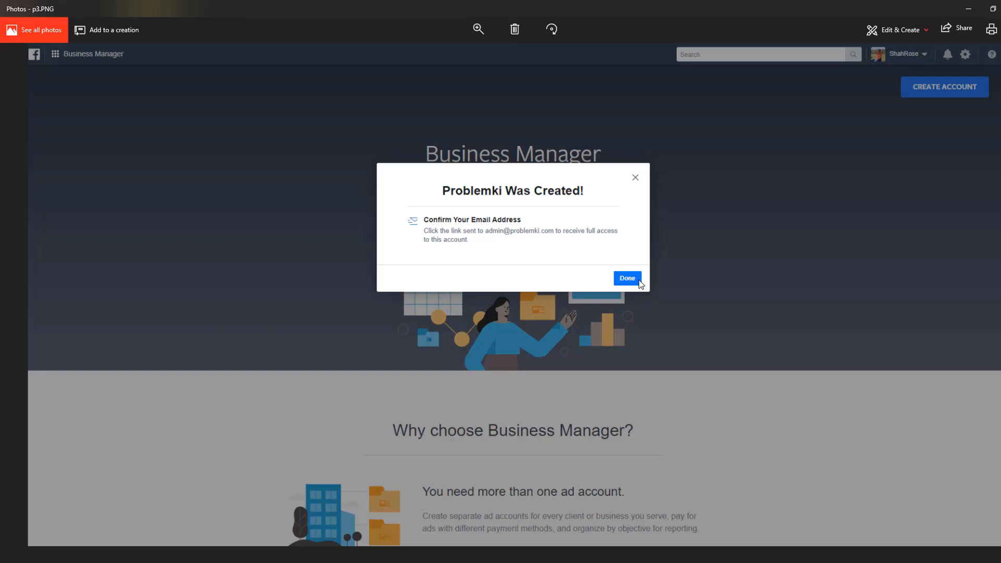
key(Right)
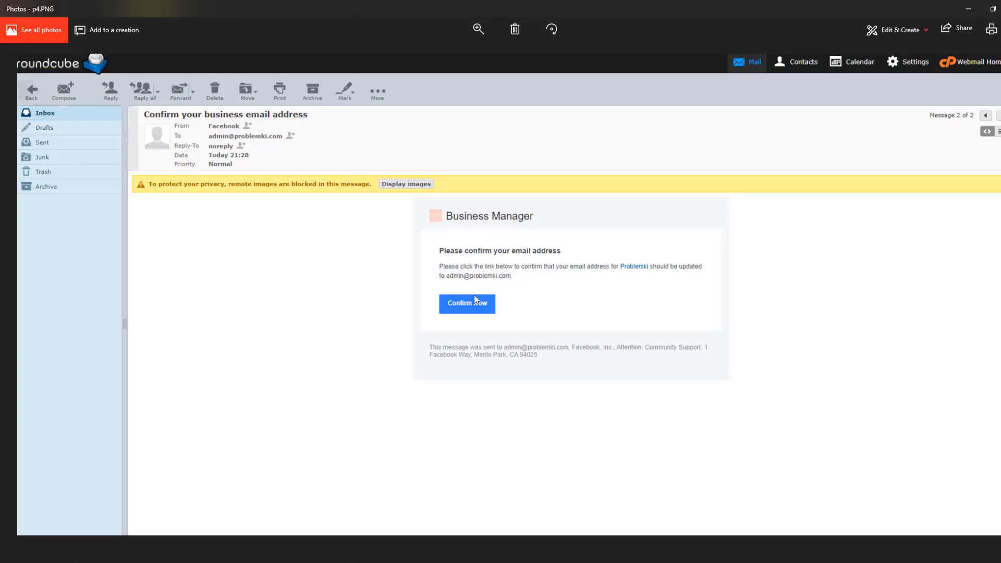
Switch back to the browser with the Problemki business home and open its list of Pages in Business Settings.
key(alt+Tab)
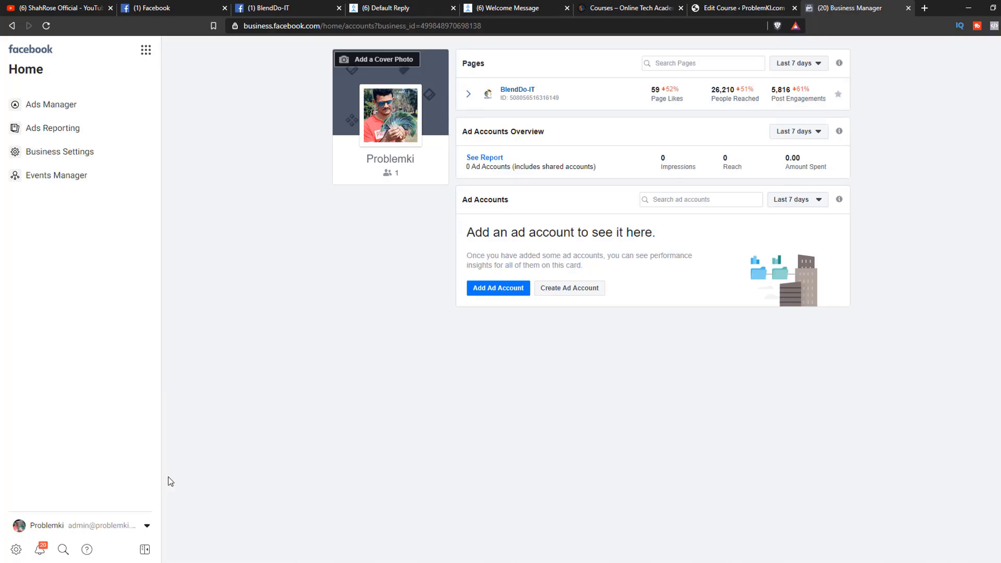
click(16, 551)
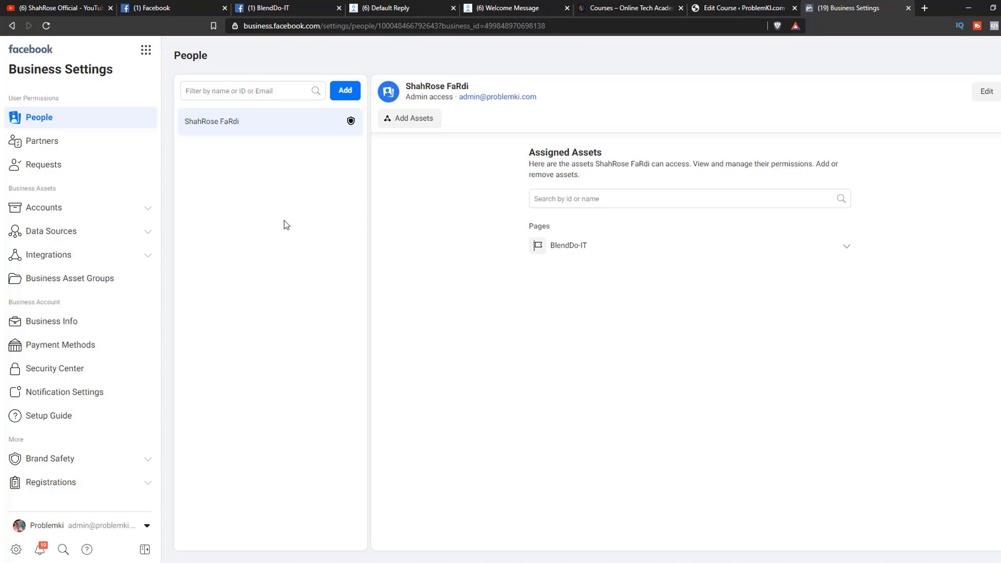
click(78, 208)
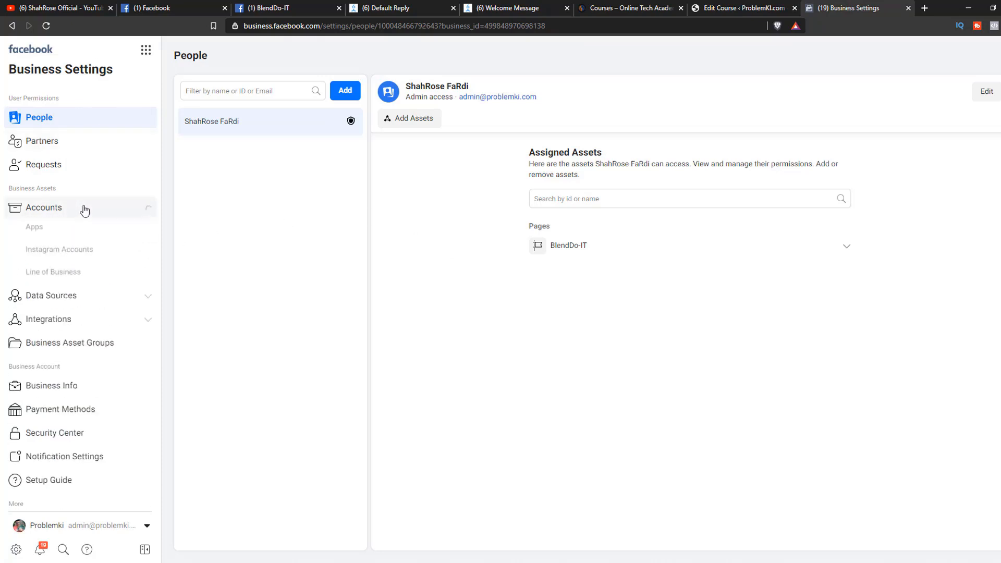
scroll(83, 328, down, 5)
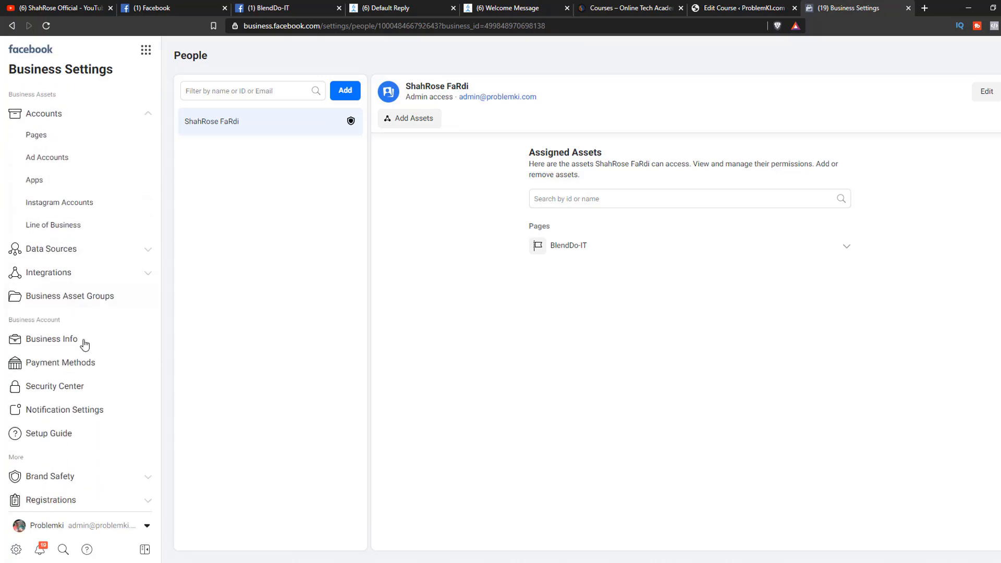
scroll(92, 197, up, 5)
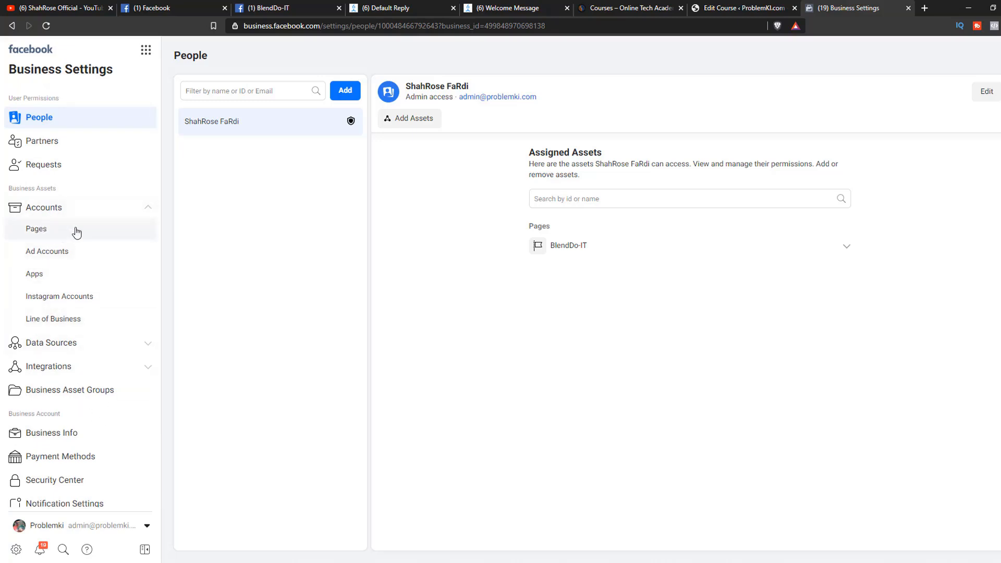
click(34, 233)
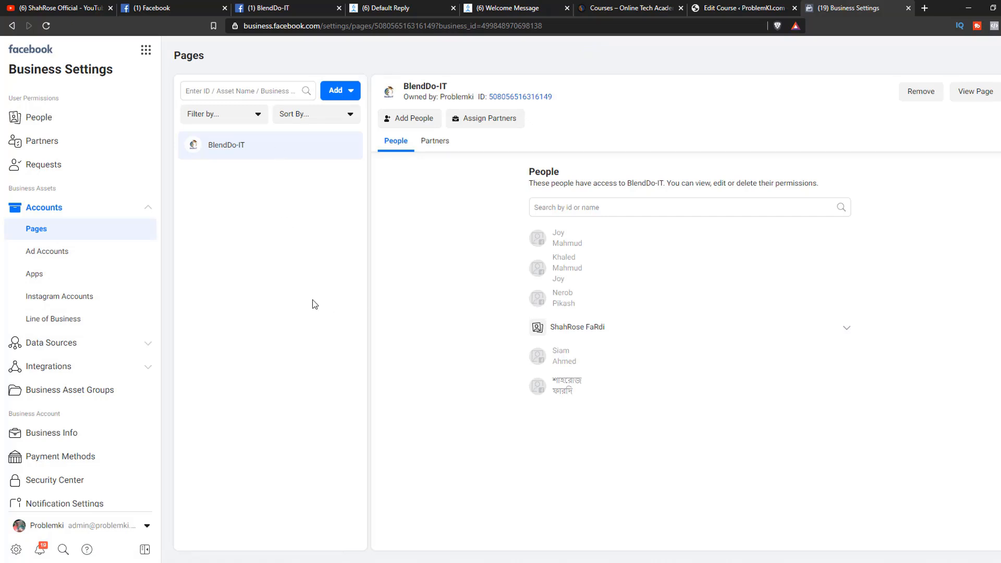
Add the existing Facebook Page ProblemKi.Com to the business by searching for "problem".
click(337, 93)
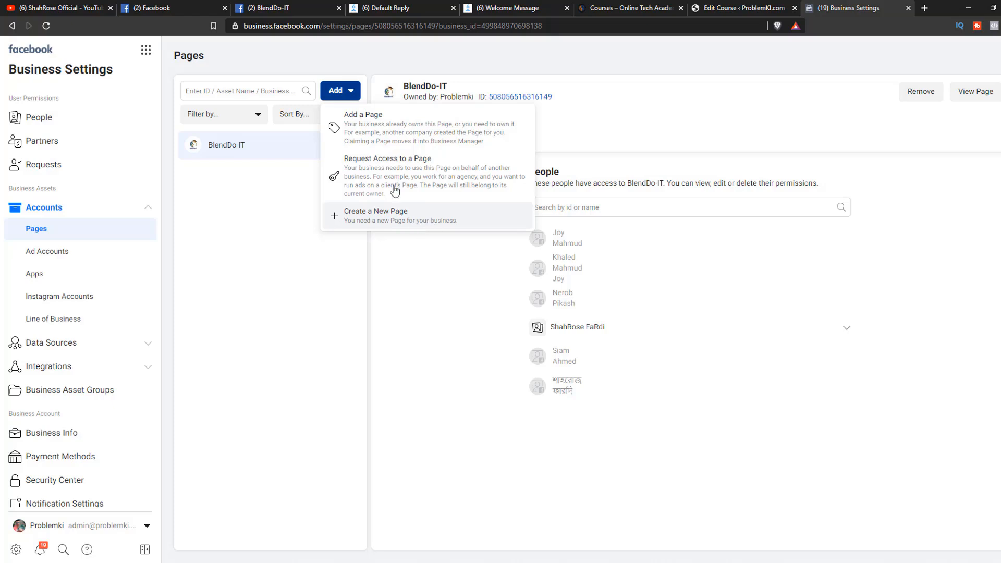
click(394, 142)
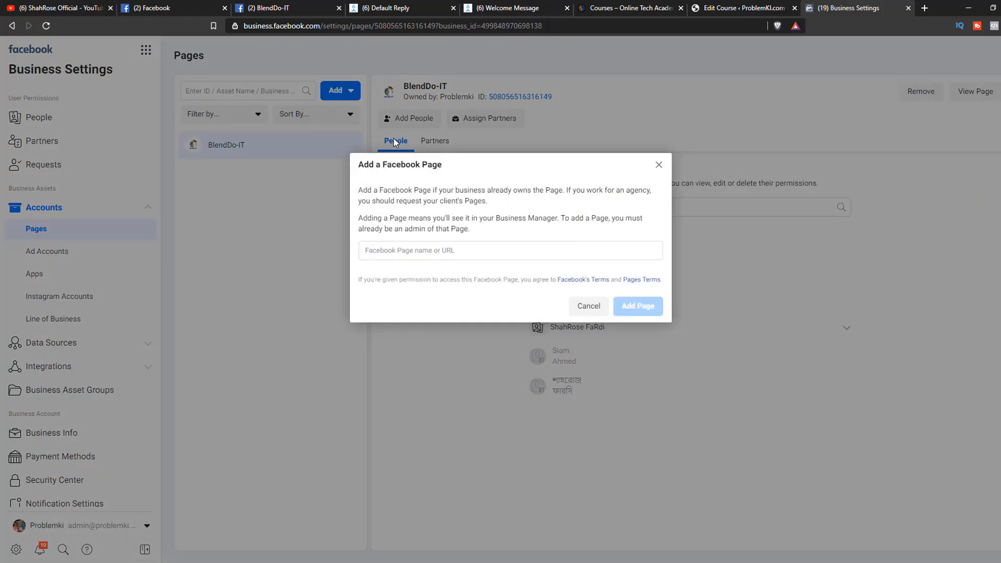
click(412, 252)
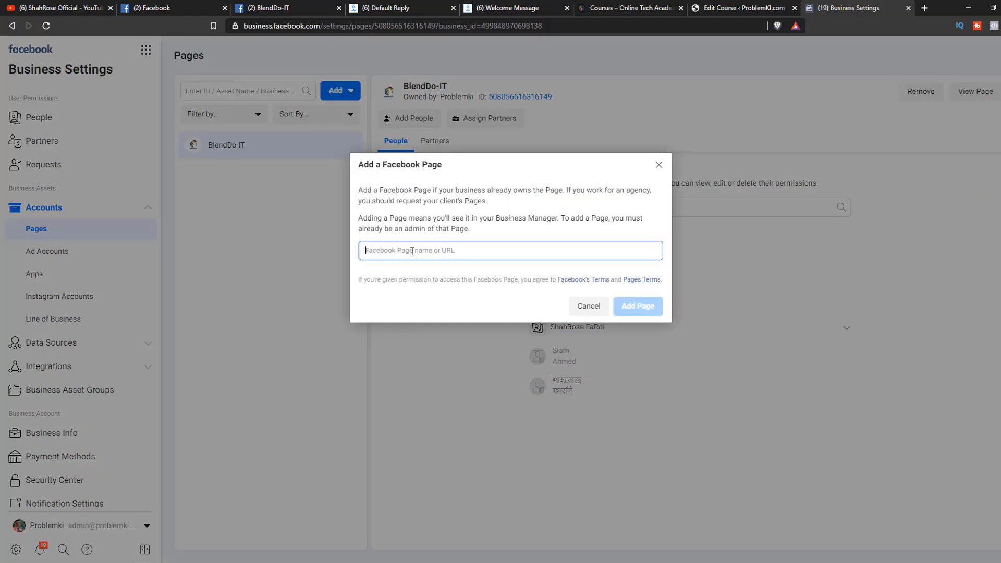
text(problem)
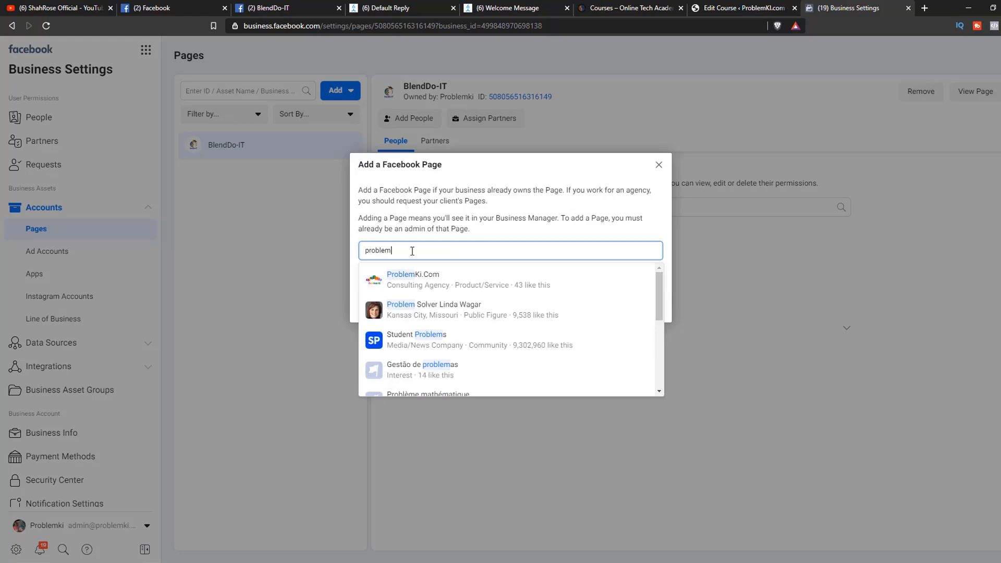
click(431, 275)
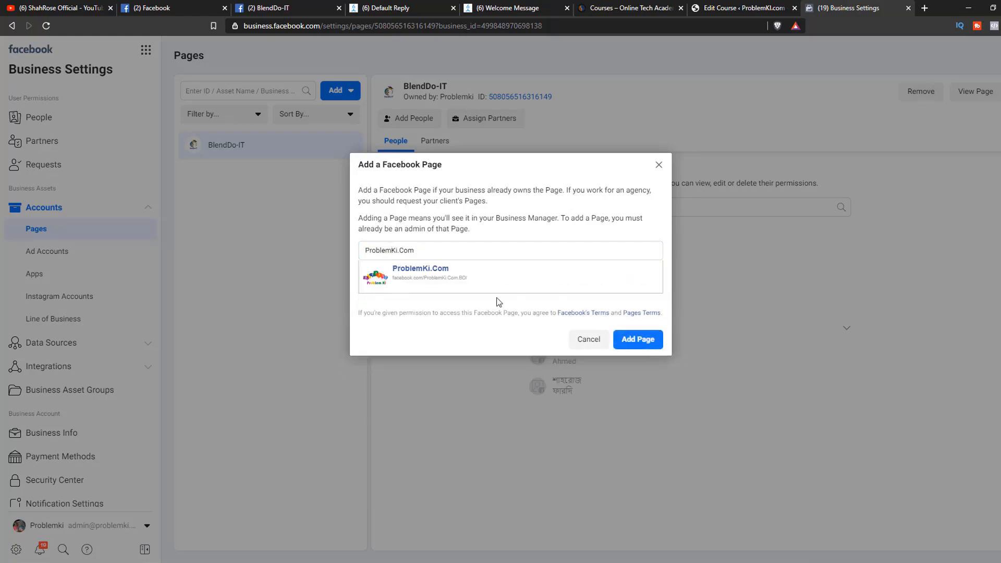
click(638, 340)
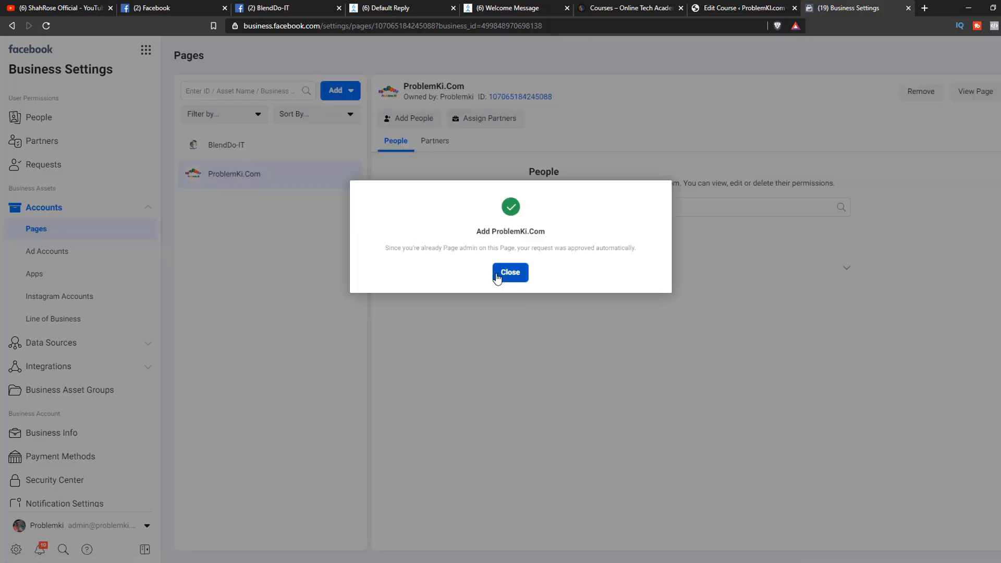
click(502, 274)
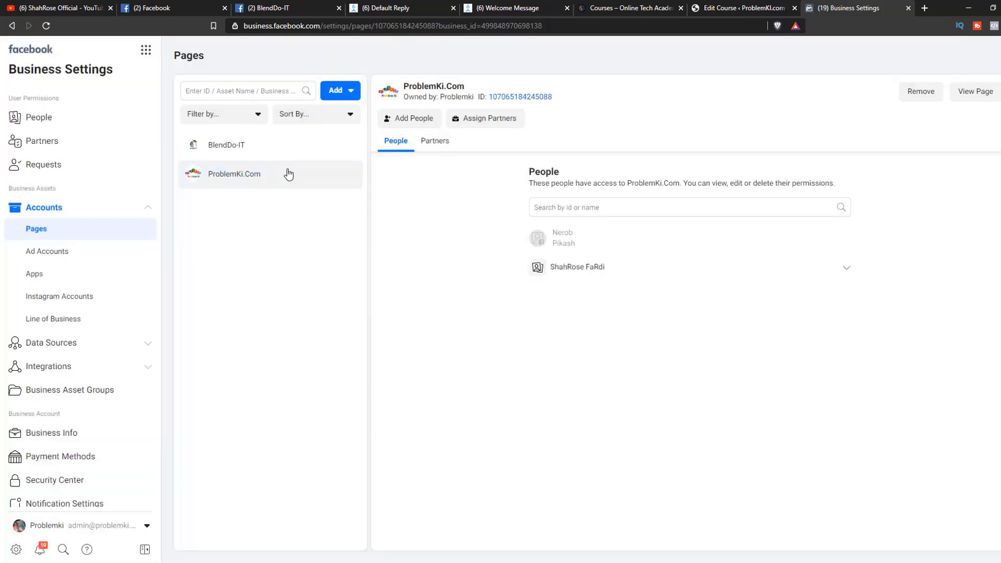
Examine the access permissions of the active person assigned to the ProblemKi.Com page.
click(847, 269)
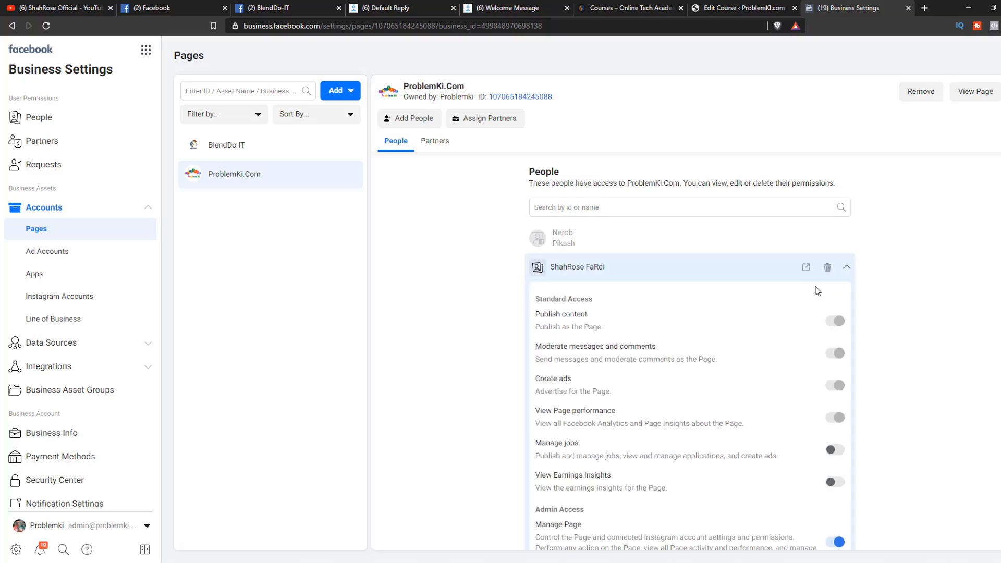
click(848, 271)
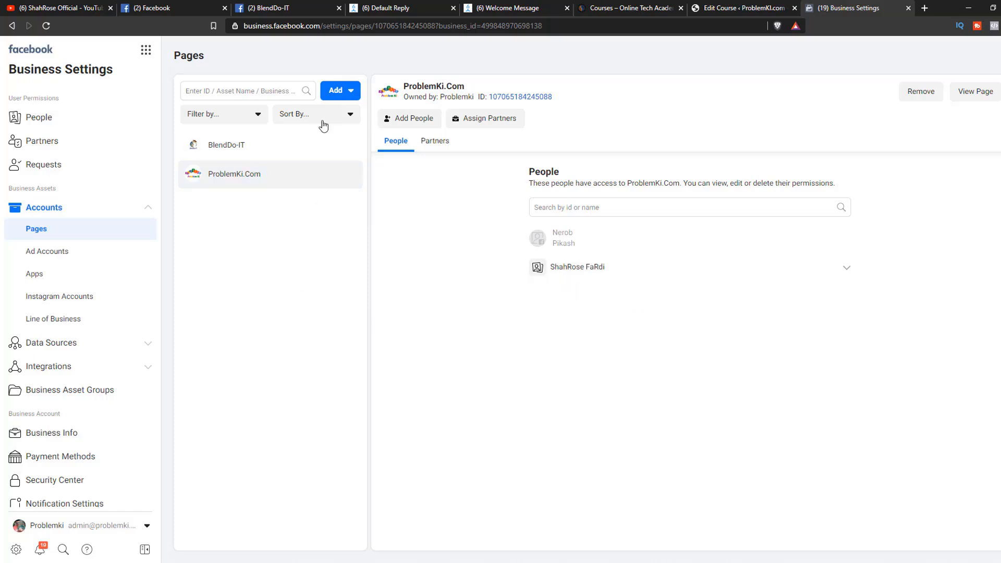
click(259, 157)
click(253, 164)
click(247, 156)
click(238, 172)
click(242, 155)
click(240, 172)
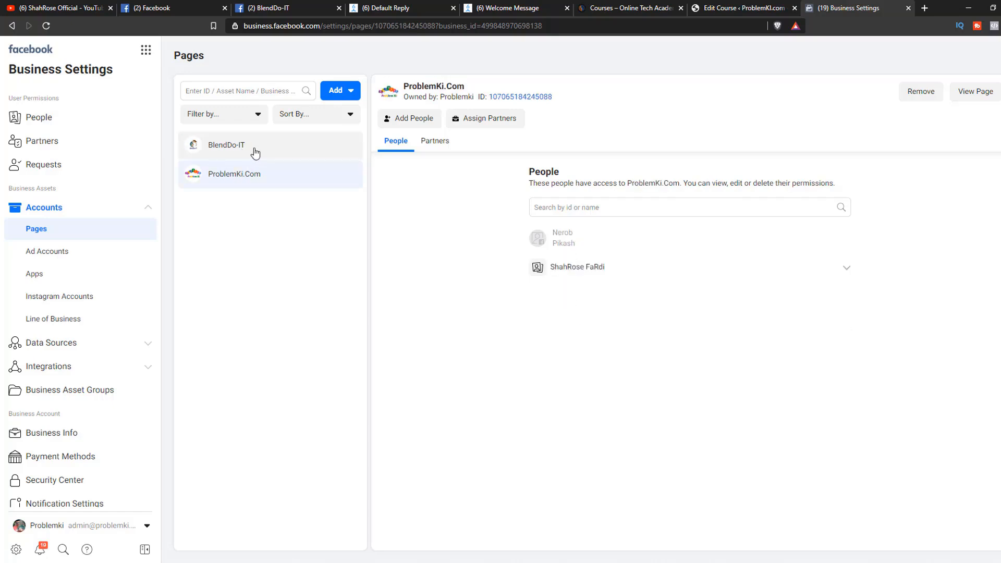
Start creating a new ad account for the Problemki business and name it "ProblemKi1st".
click(89, 251)
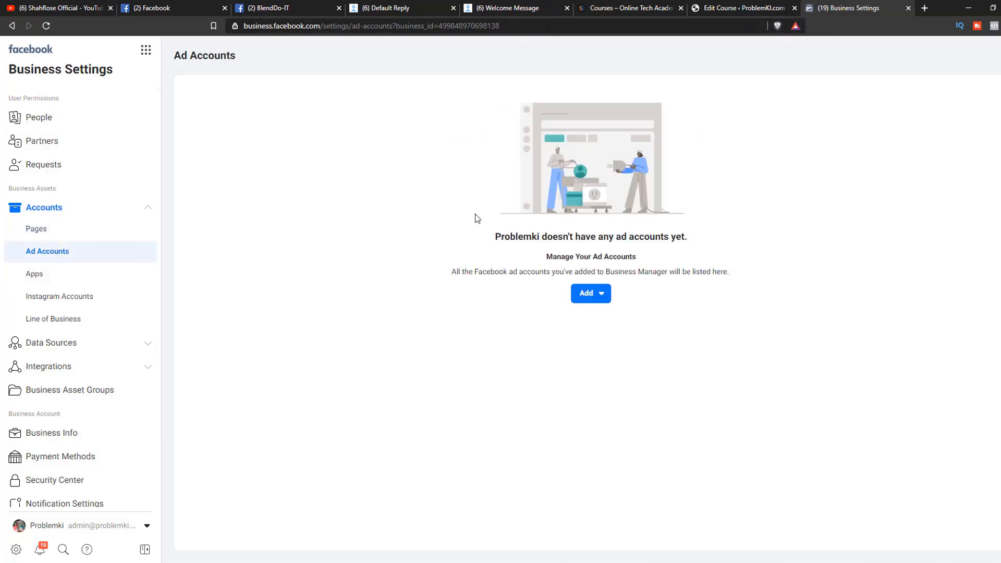
click(586, 304)
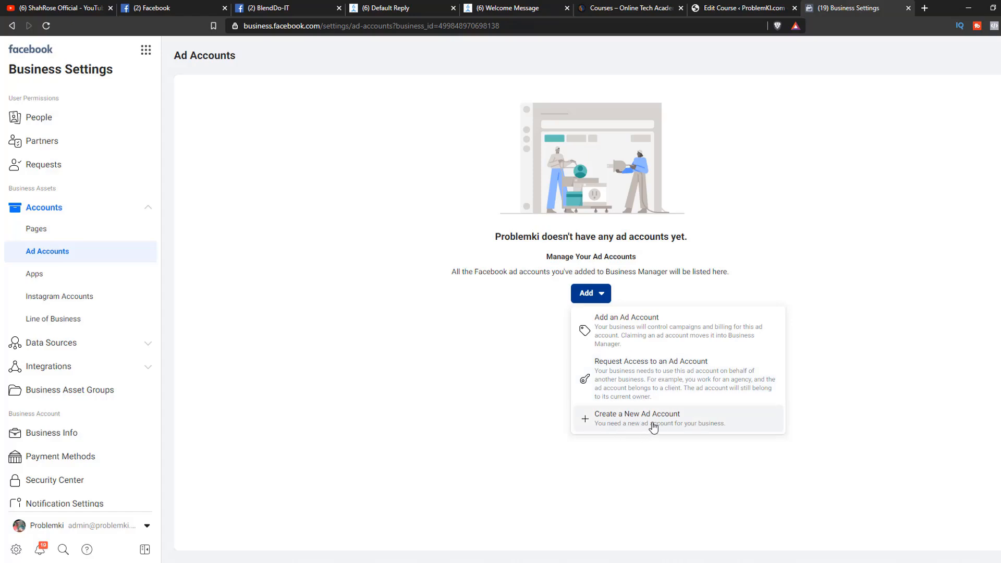
click(678, 426)
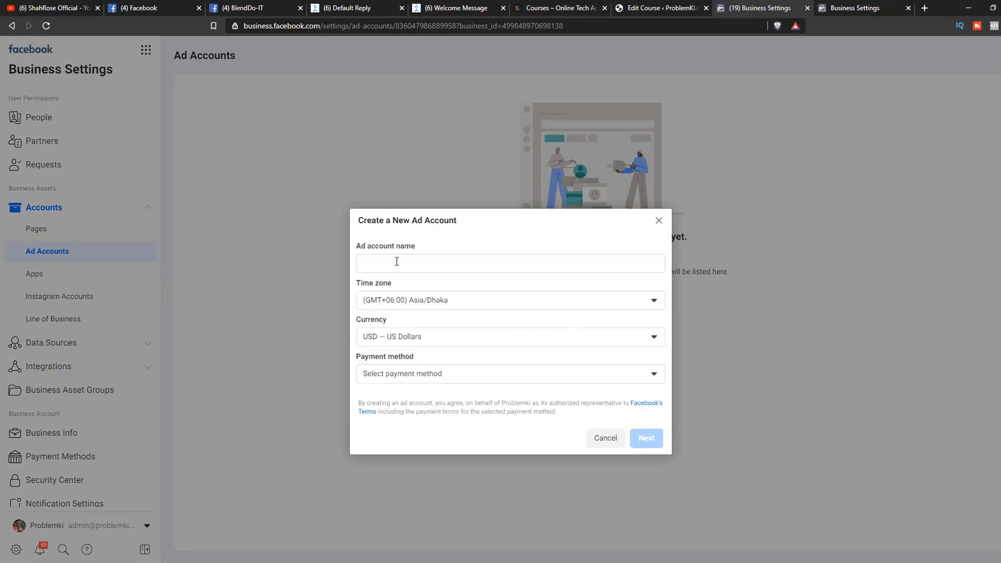
click(397, 262)
text(ProblemKist)
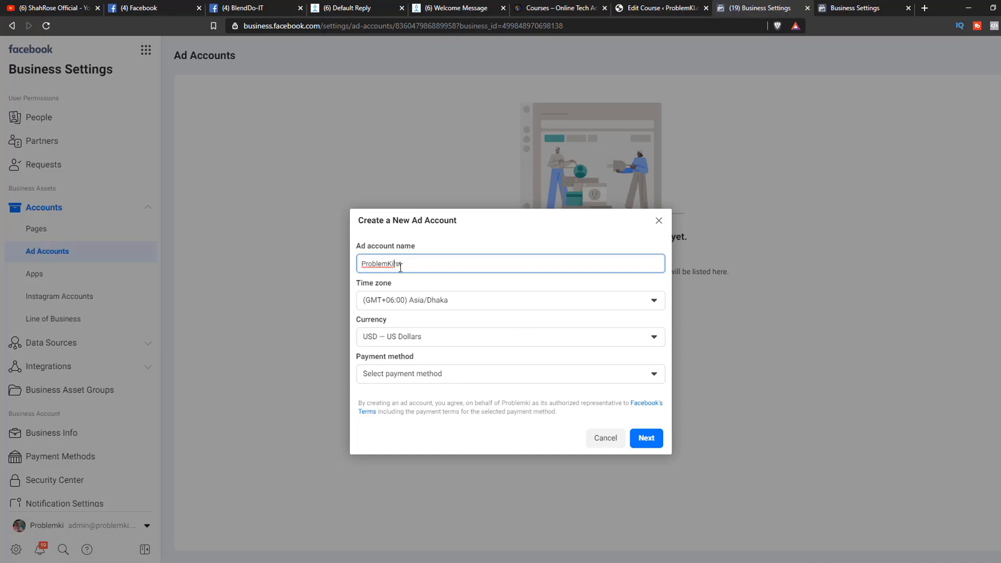
text(1)
Try selecting the saved Visa card as the new ad account's payment method.
click(509, 381)
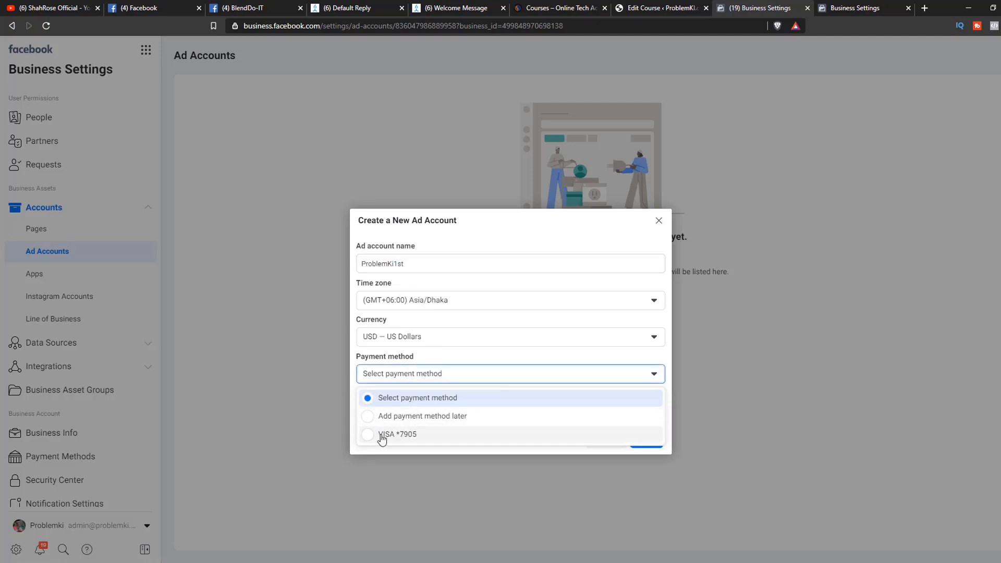
click(408, 436)
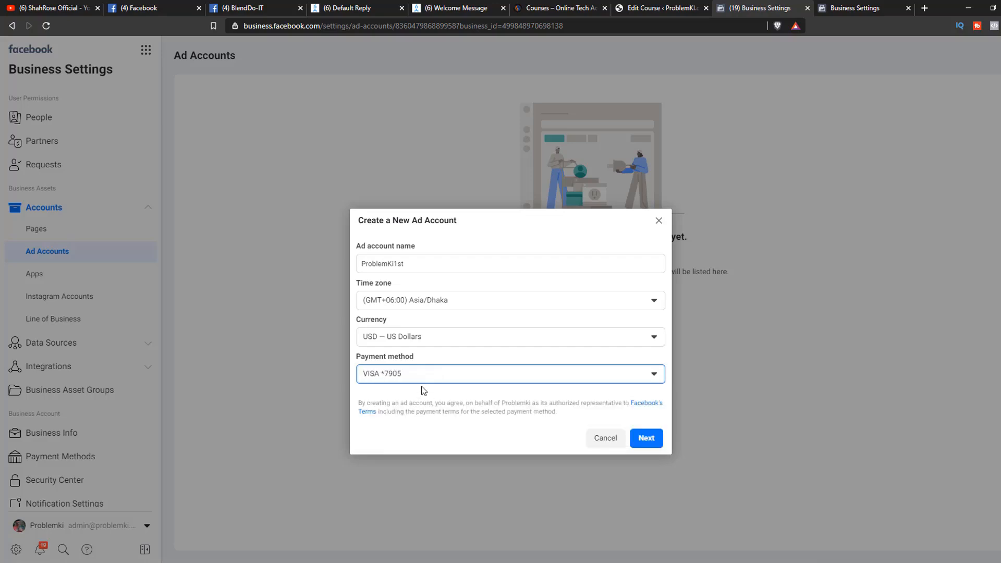
click(424, 377)
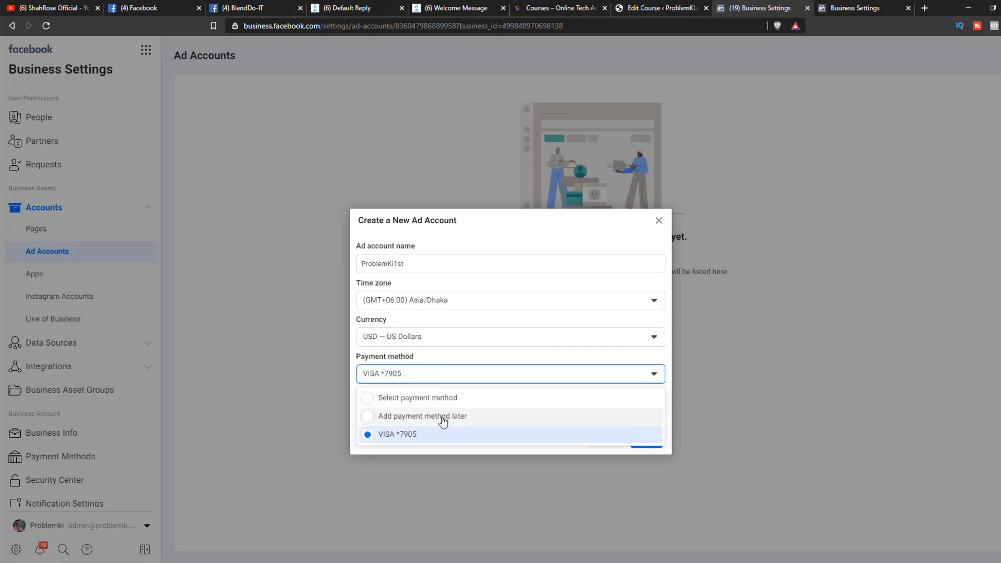
click(410, 434)
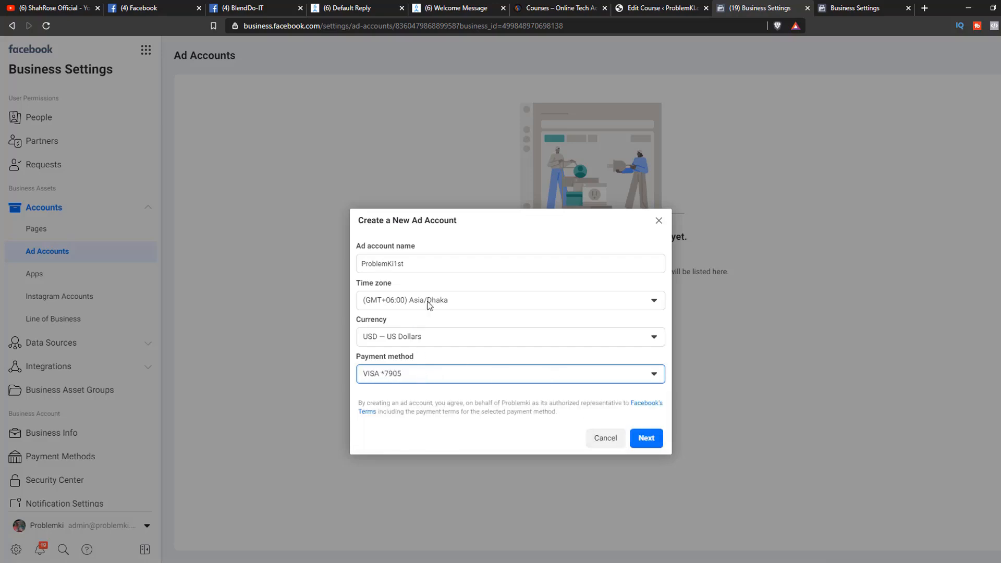
Set the payment method to "Add payment method later" and create the ad account under the Problemki business.
click(437, 374)
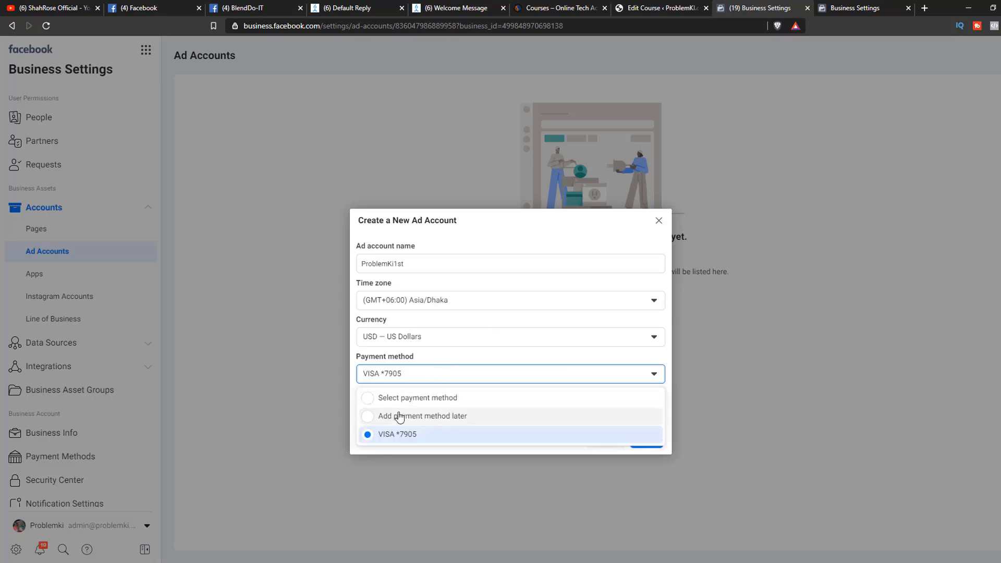
click(394, 417)
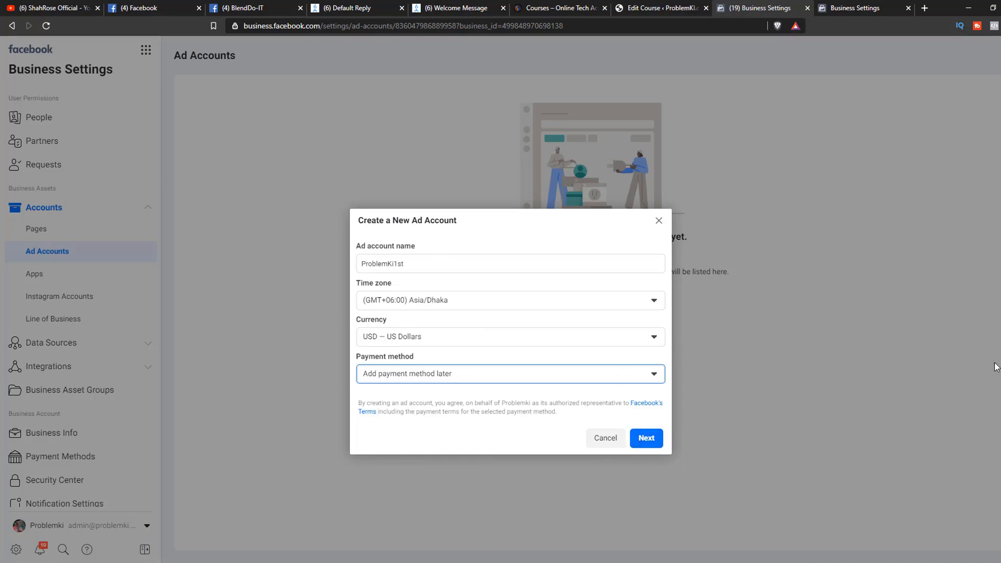
click(647, 438)
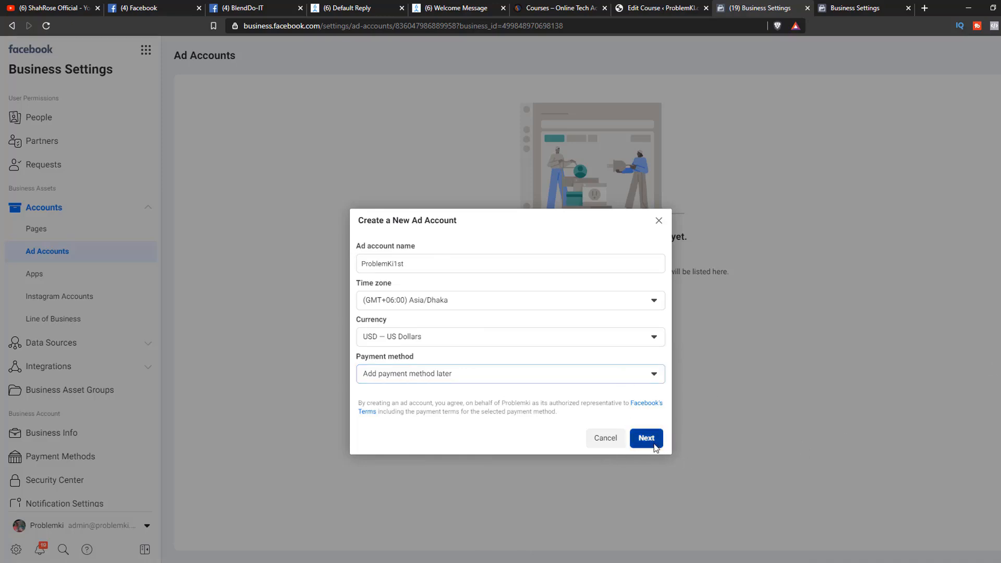
click(421, 306)
click(578, 361)
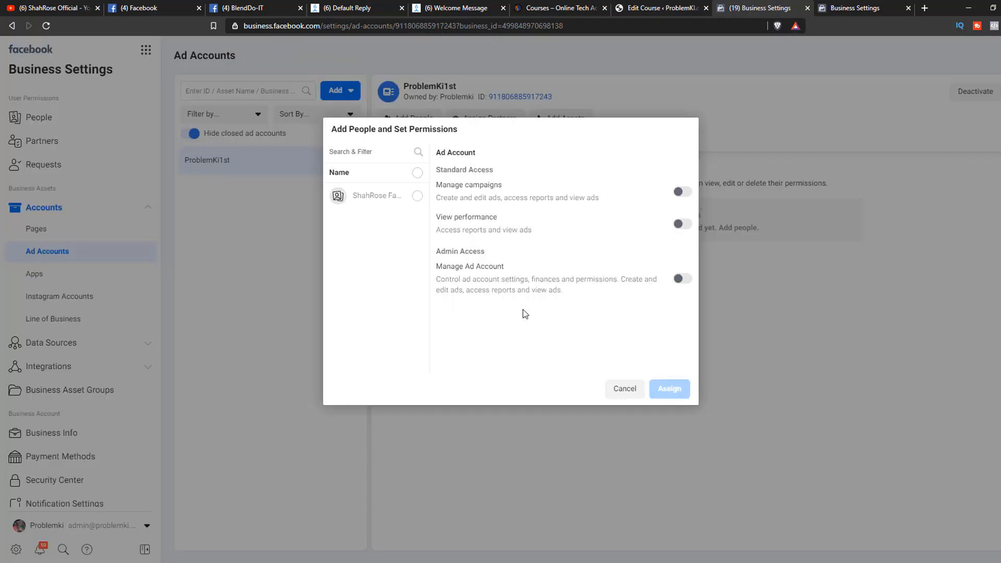
Assign the listed person to the ProblemKi1st ad account with Manage Ad Account admin access and dismiss the confirmation.
click(416, 198)
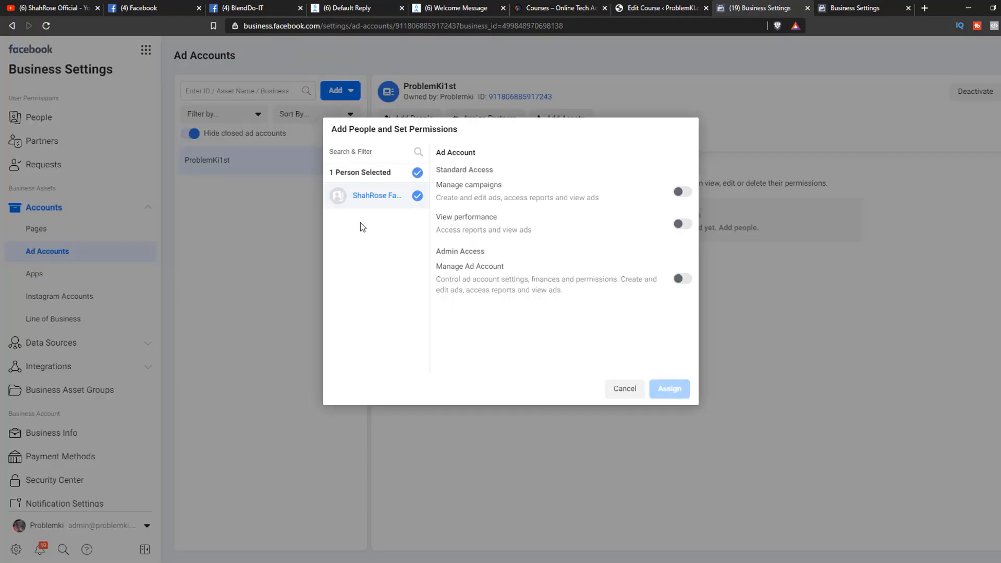
click(681, 281)
click(671, 389)
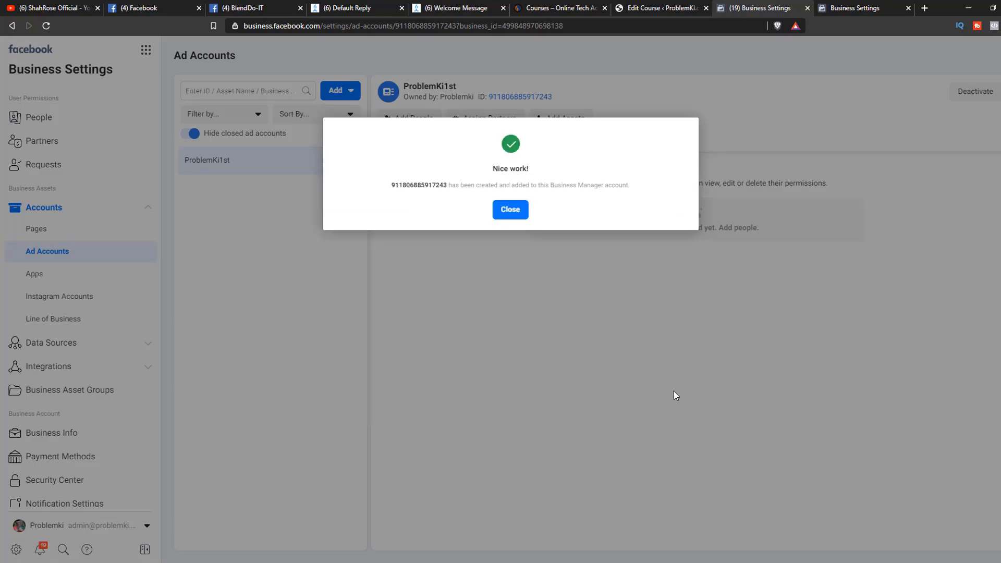
click(513, 214)
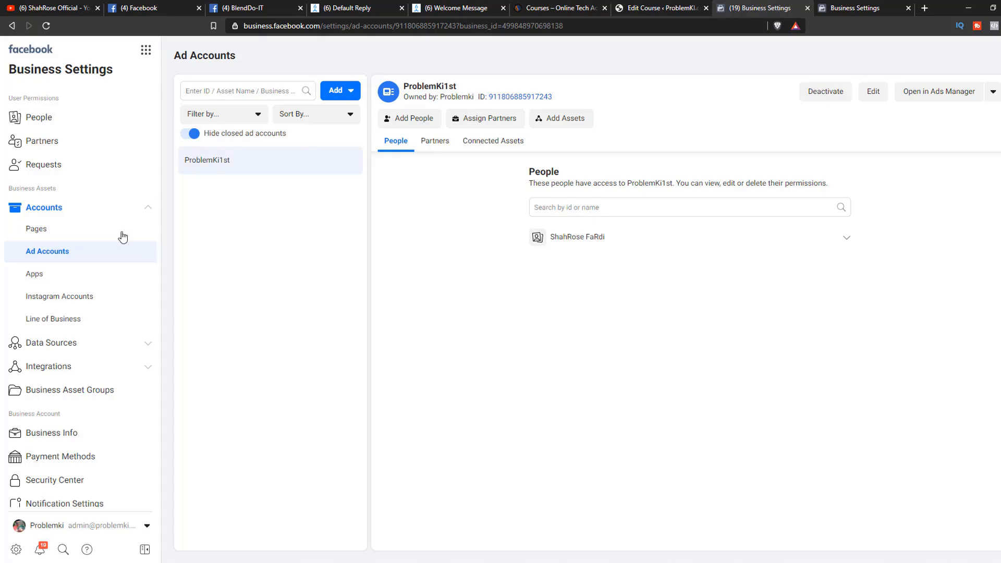
click(145, 50)
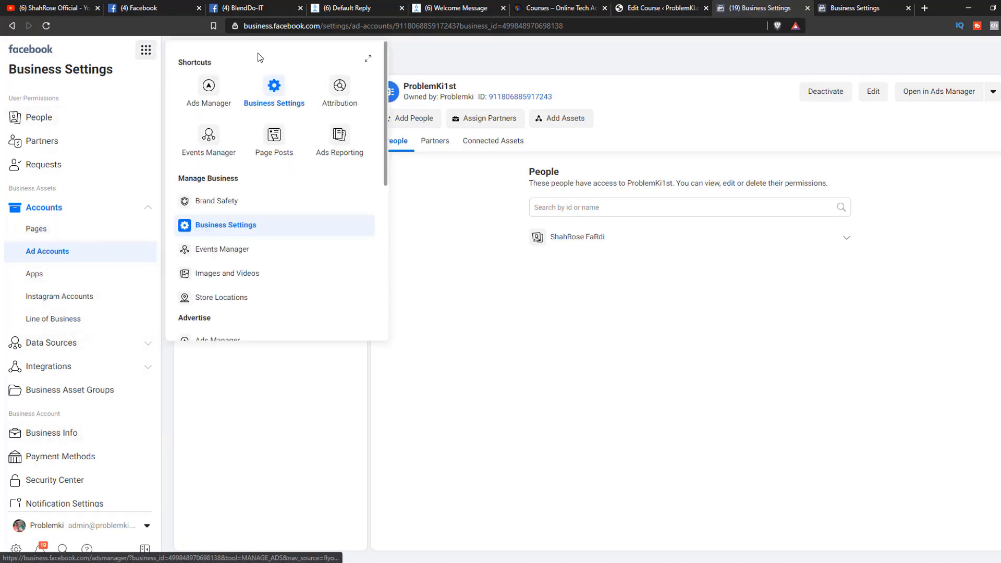
scroll(249, 170, down, 8)
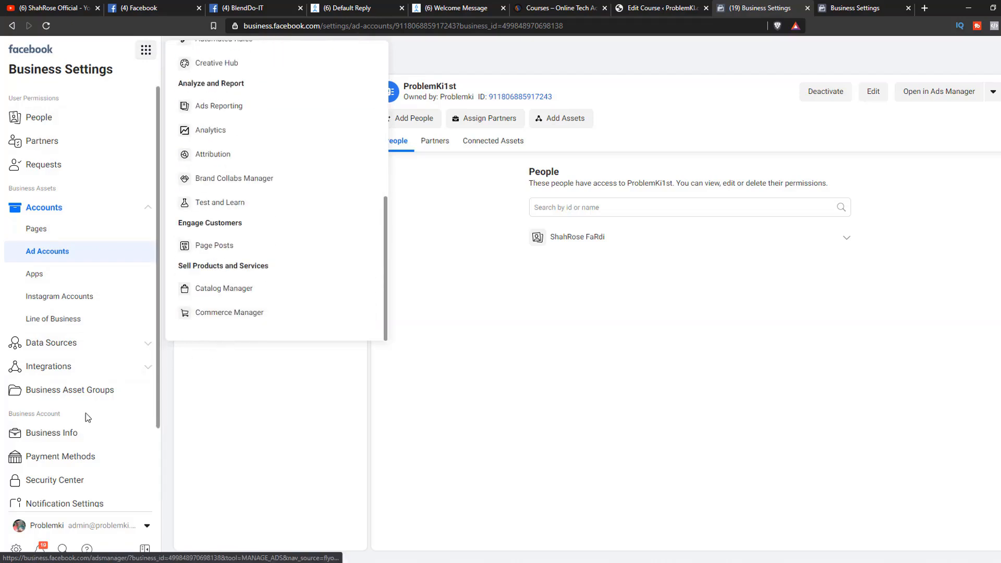
click(432, 424)
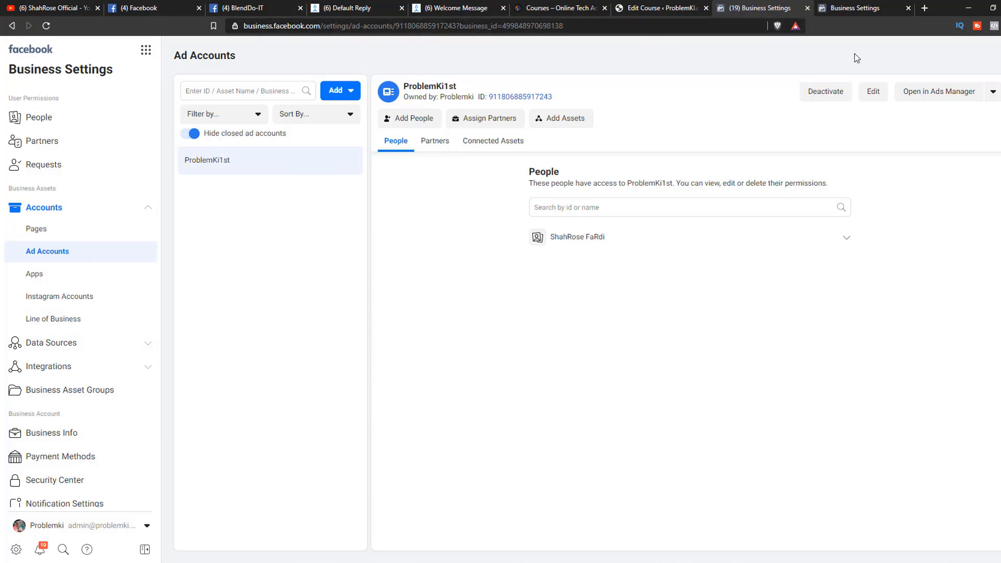
Switch to the other Business Settings page, shorten its address to reach the business selection, and open BITAD to review its ad accounts.
click(846, 14)
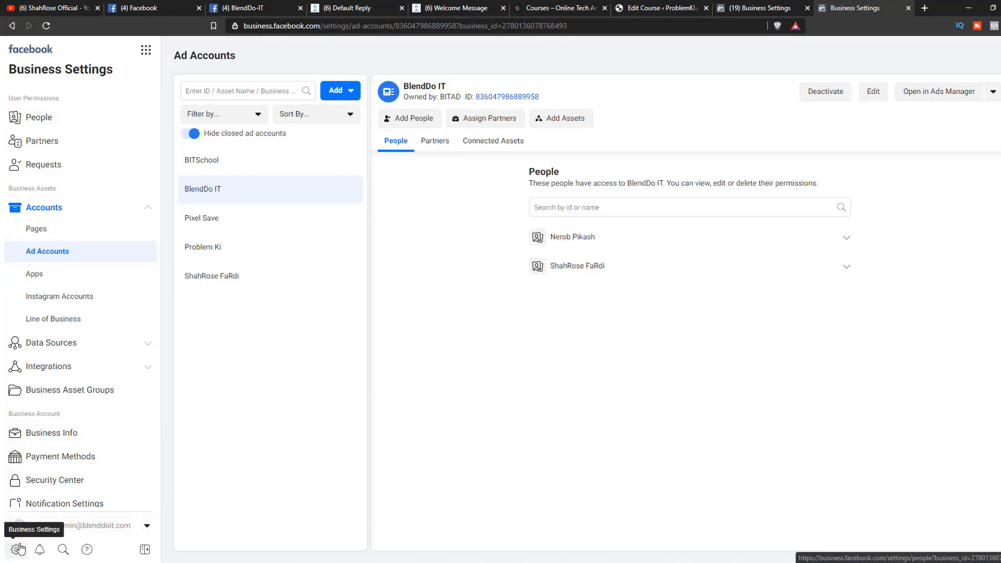
drag(395, 26, 700, 56)
key(BackSpace)
key(Return)
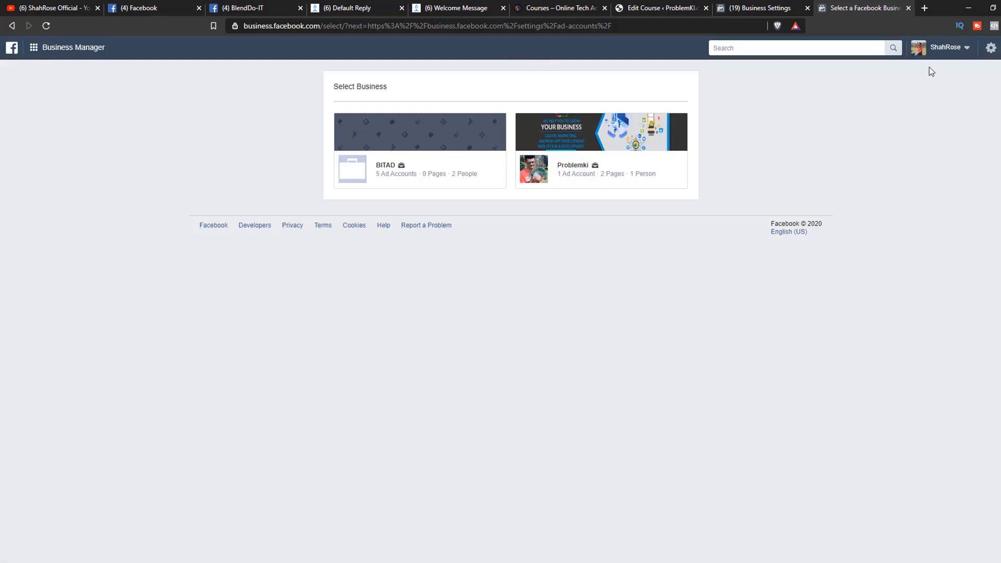
click(942, 49)
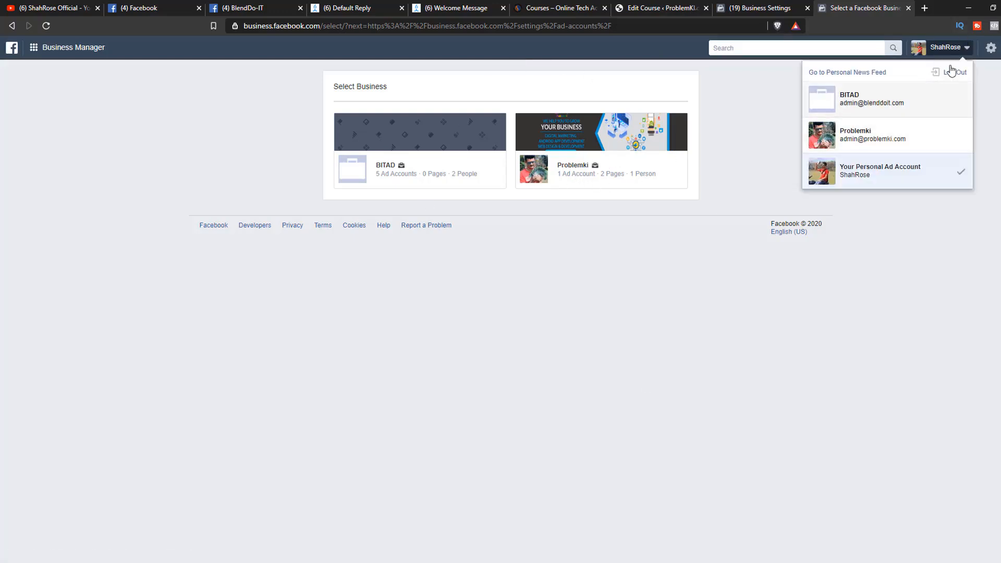
click(403, 344)
click(386, 171)
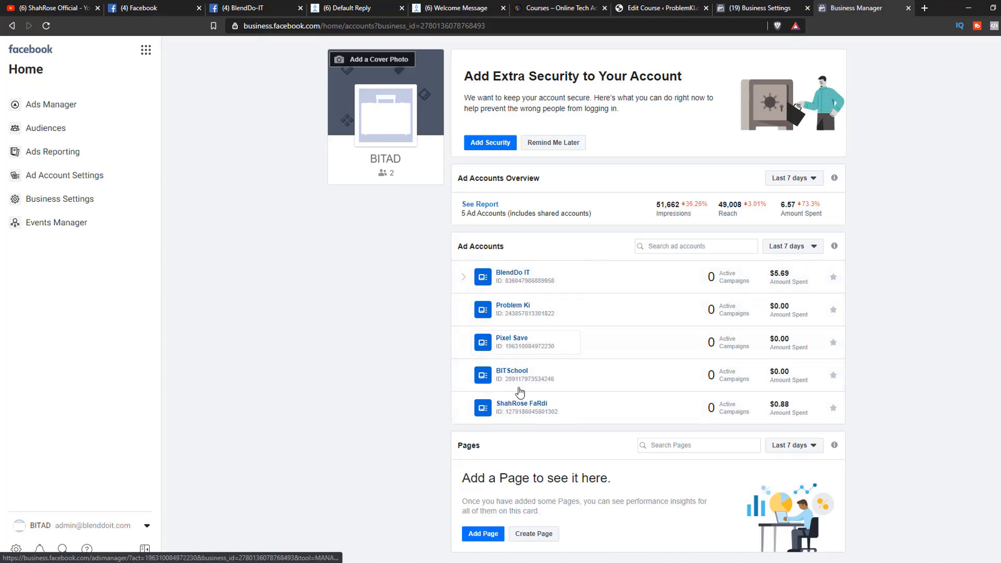
scroll(524, 237, down, 1)
scroll(525, 282, up, 1)
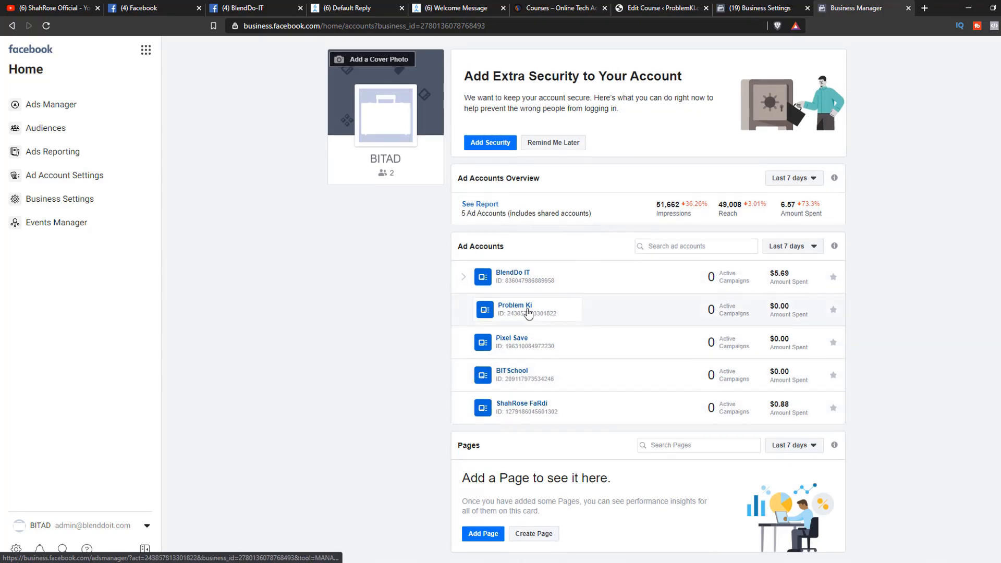
Check the ad account creation limit in the Problemki business's Business Info.
click(767, 6)
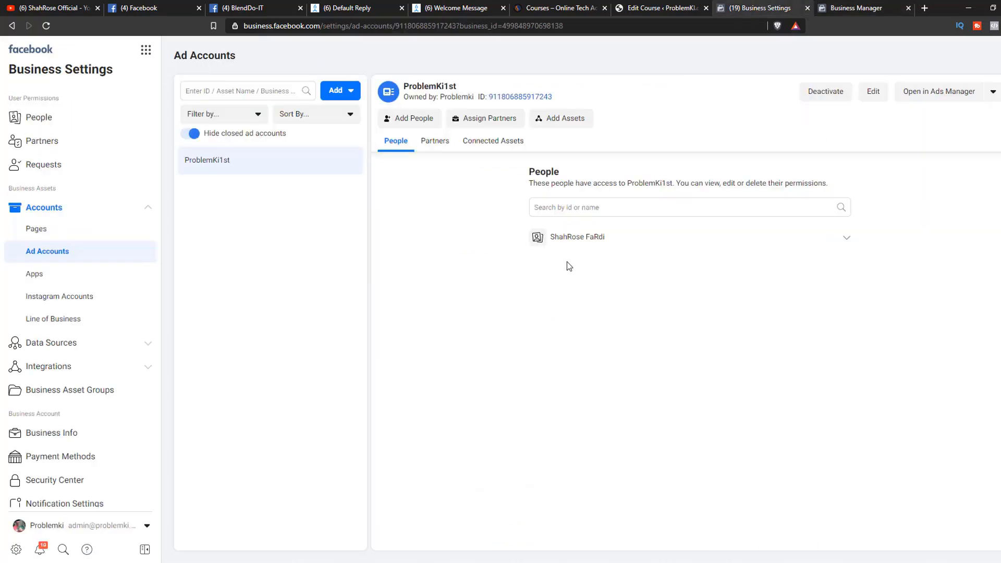
scroll(83, 407, down, 2)
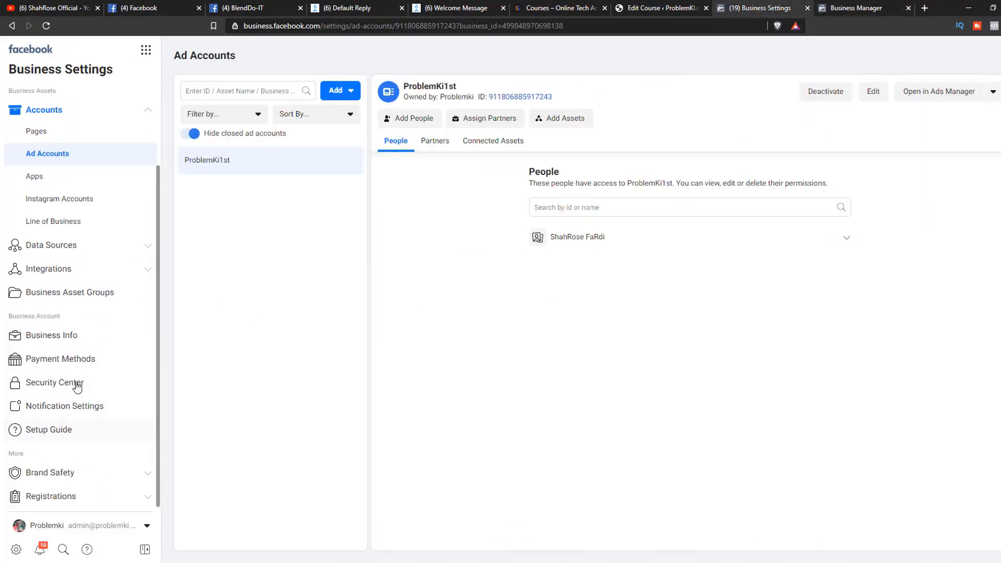
click(71, 335)
scroll(444, 350, down, 2)
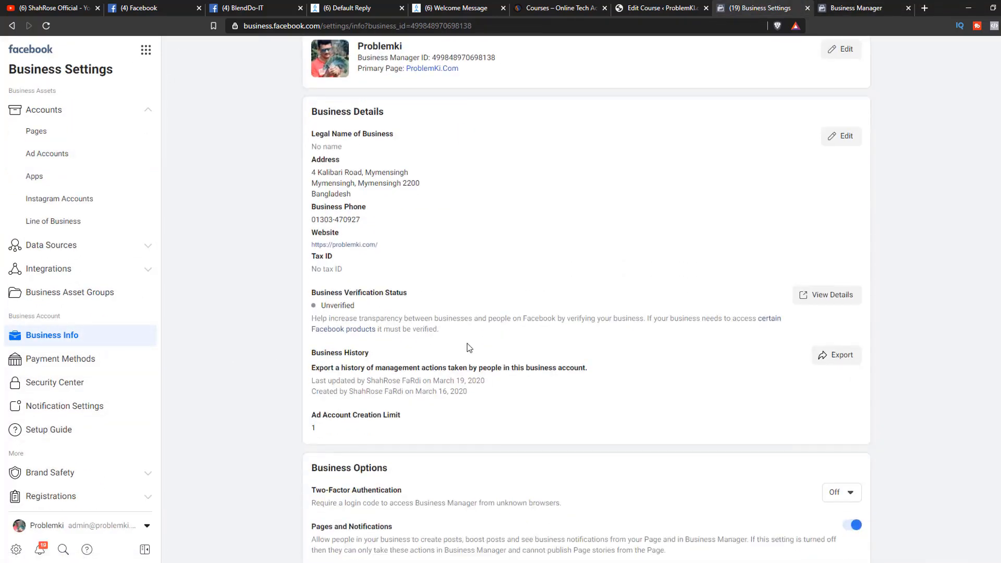
scroll(407, 360, down, 3)
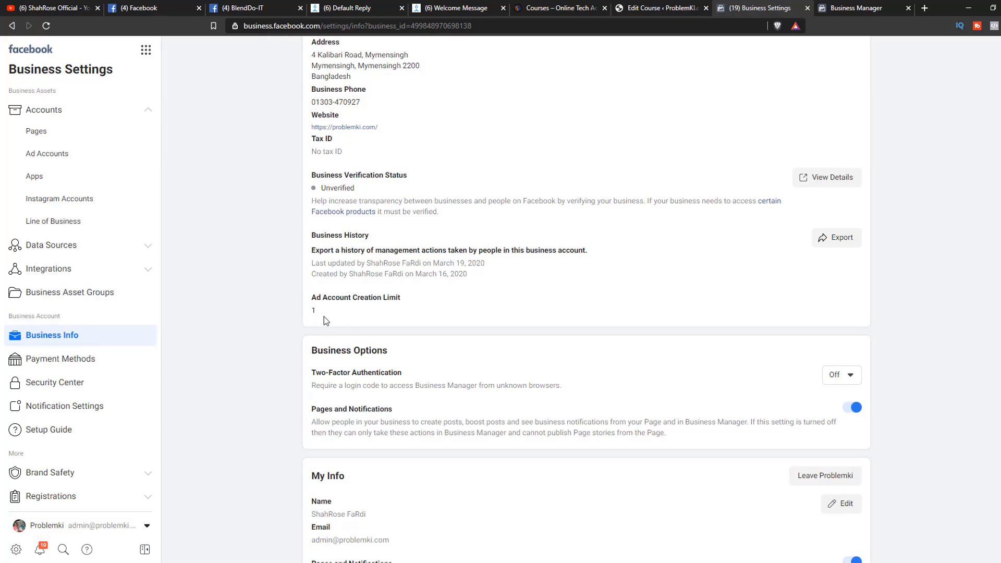
Check the ad account creation limit in the BITAD business's Business Info for comparison.
click(833, 6)
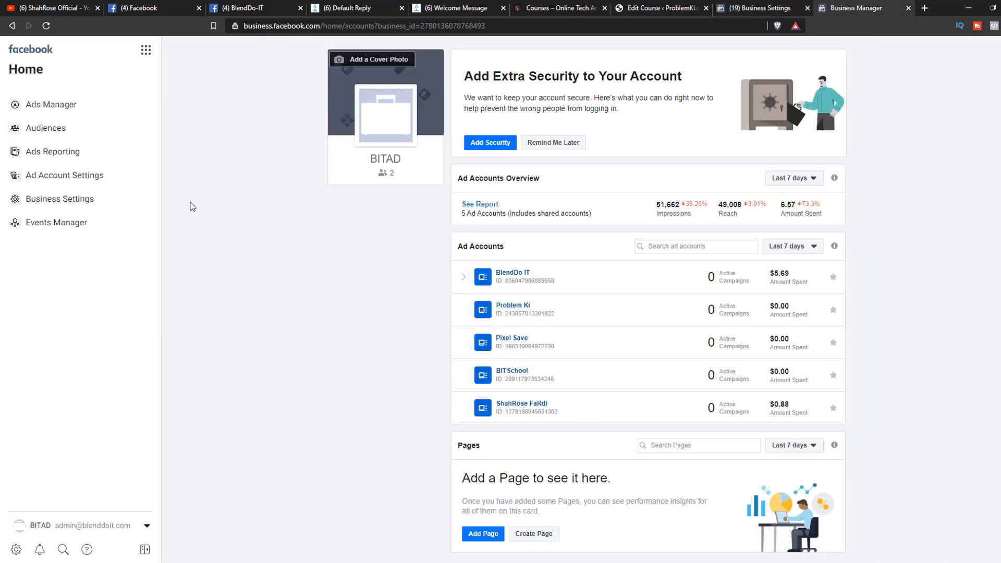
click(16, 549)
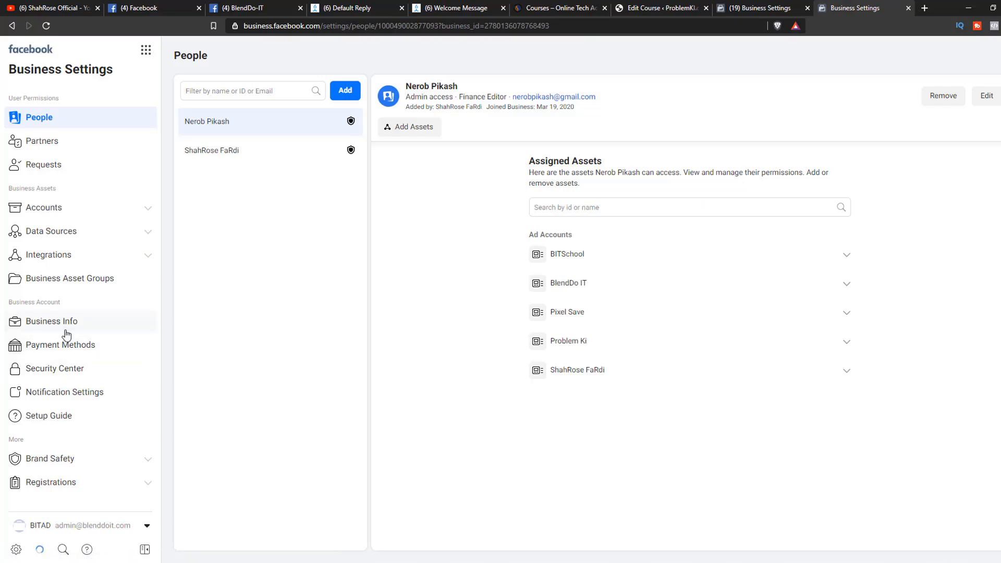
click(63, 328)
scroll(321, 370, down, 2)
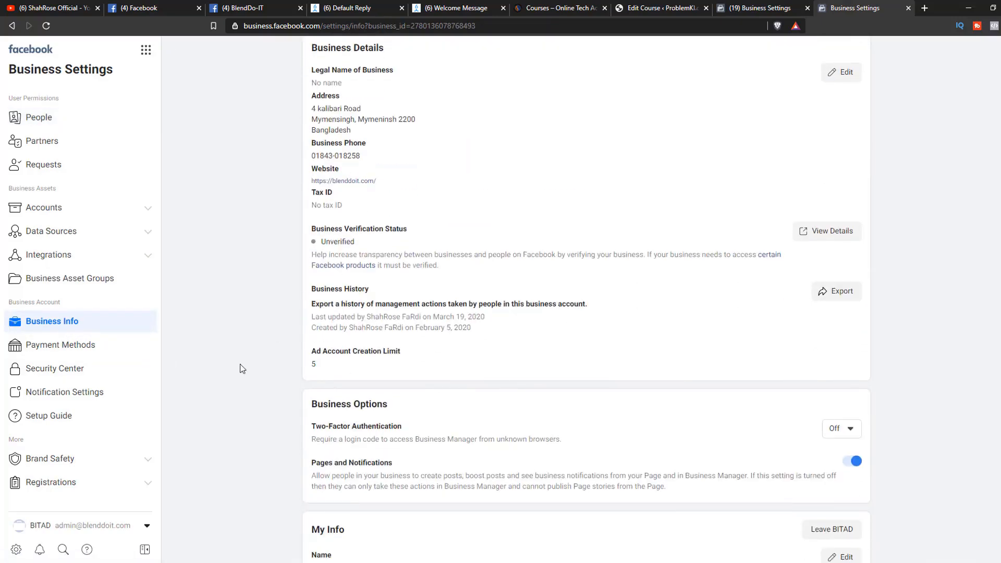
scroll(323, 368, up, 2)
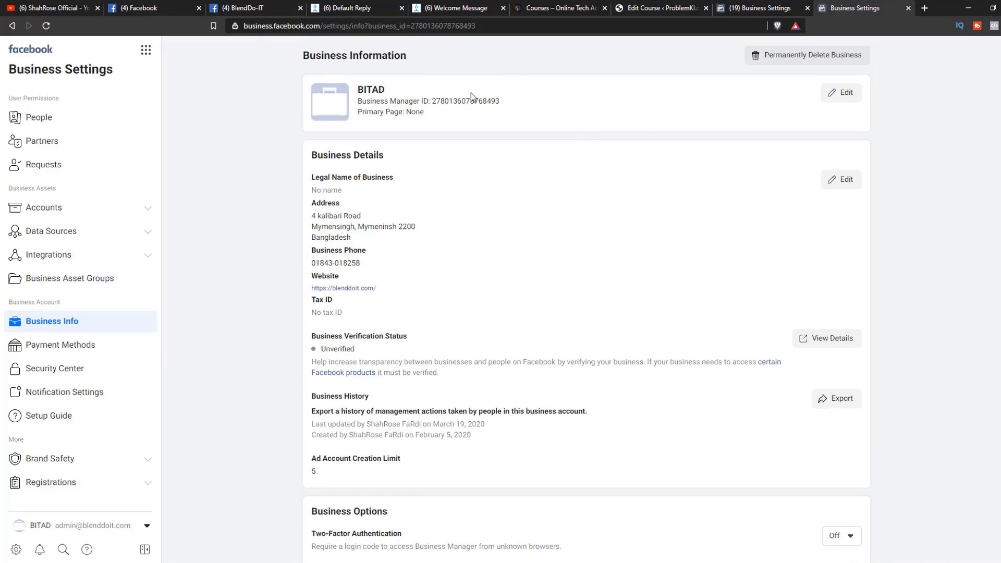
Go to business.facebook.com/home from the Problemki settings page, open the Problemki business home, and view the list of switchable accounts.
click(760, 8)
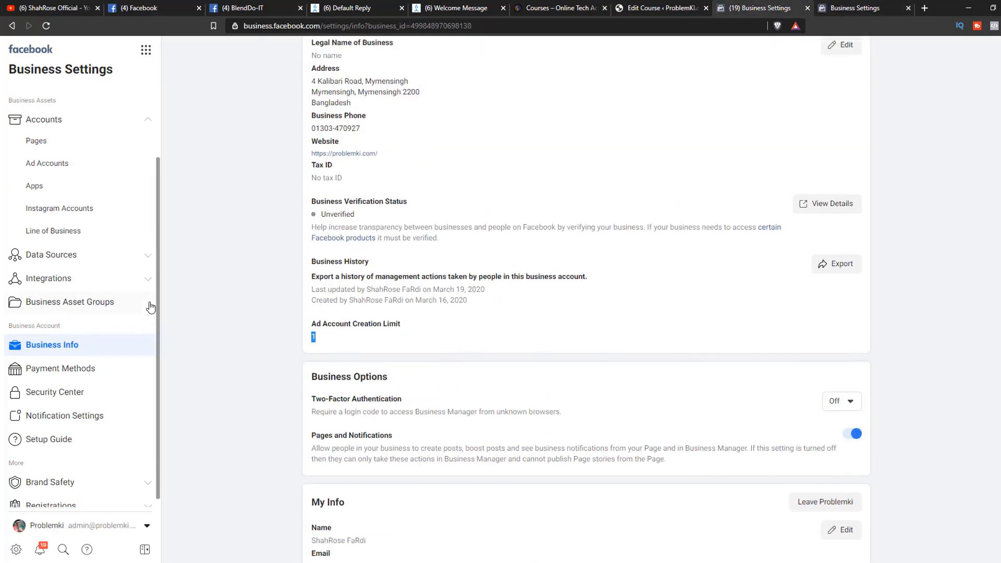
scroll(468, 301, up, 2)
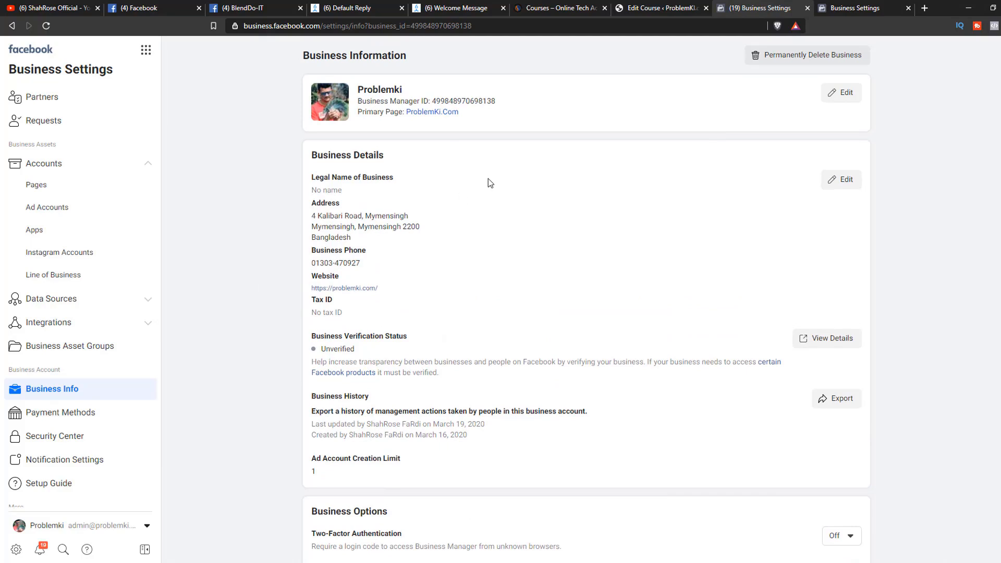
drag(324, 25, 678, 47)
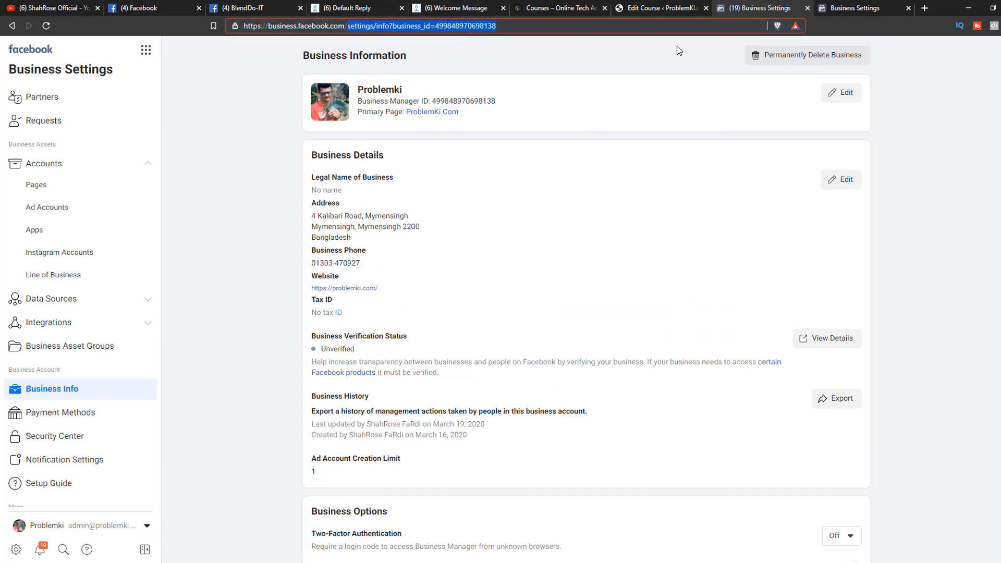
text(ho)
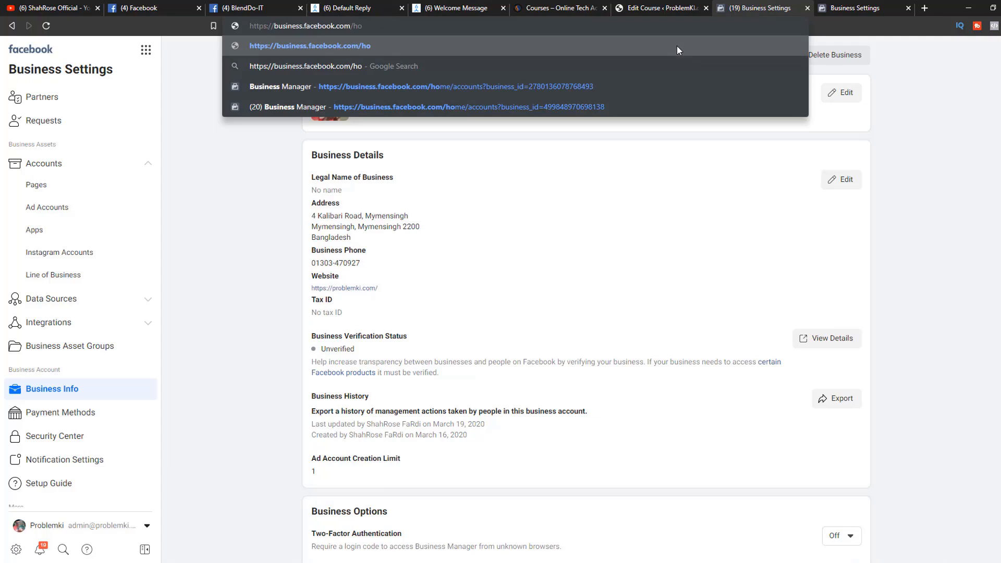
text(me)
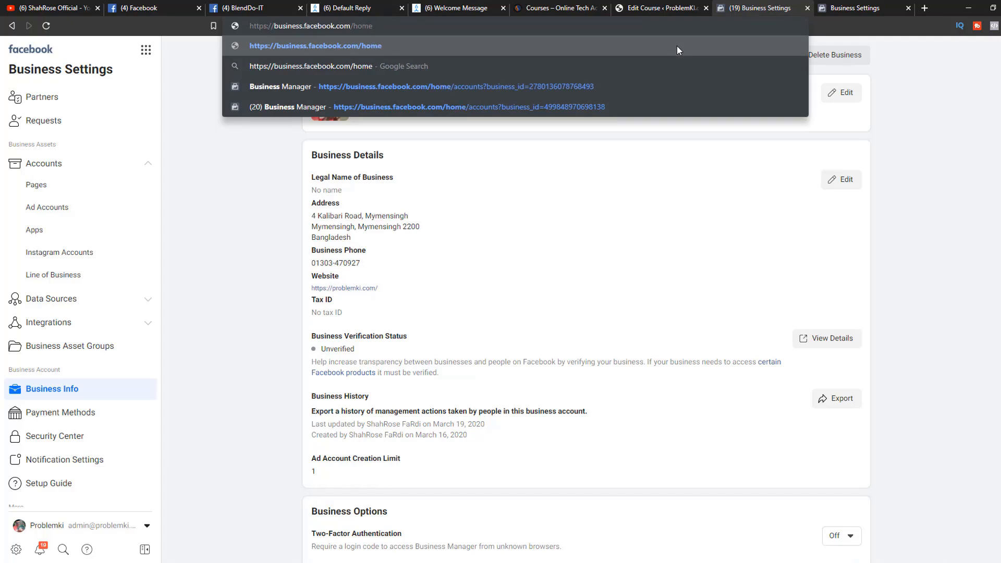
key(Return)
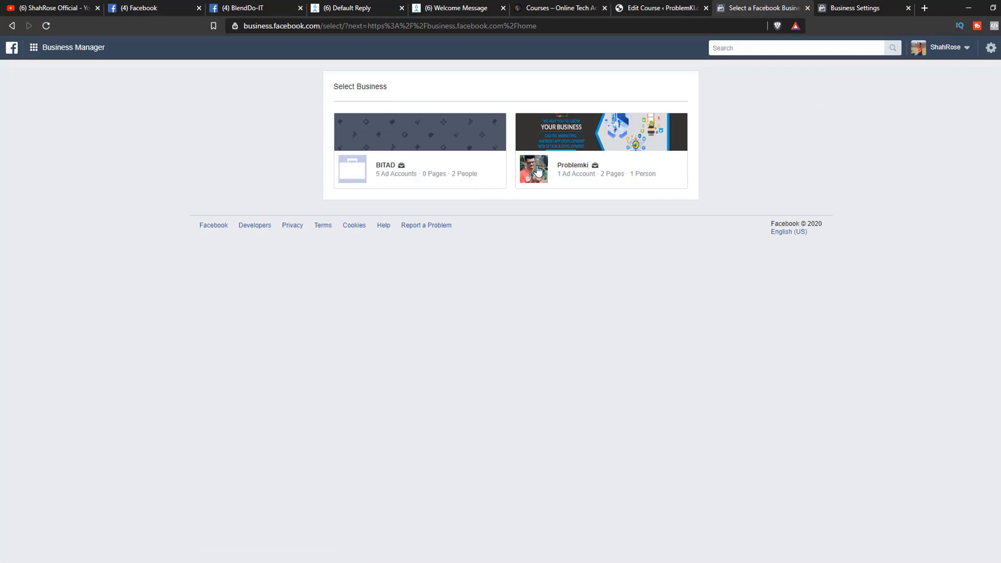
click(576, 170)
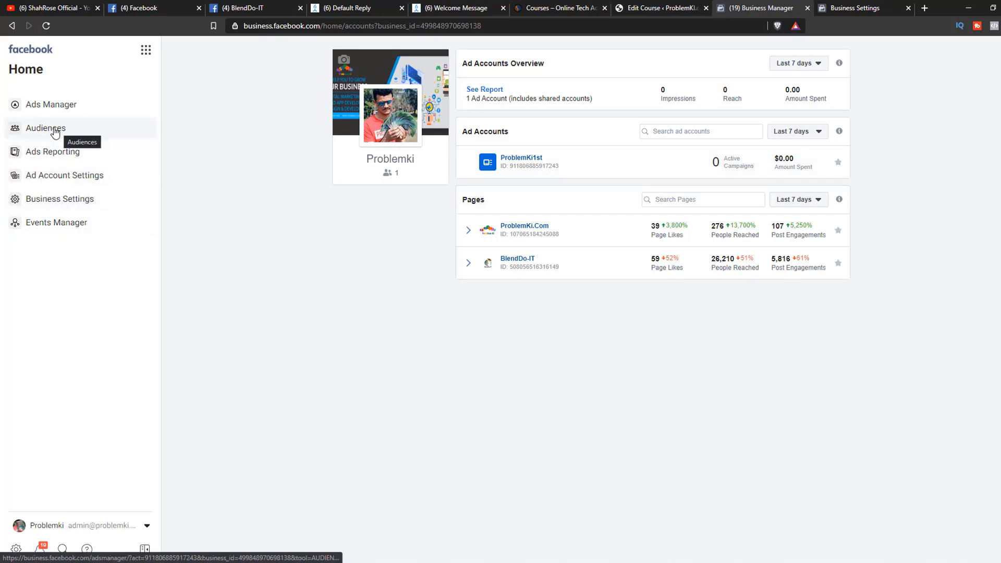
click(92, 525)
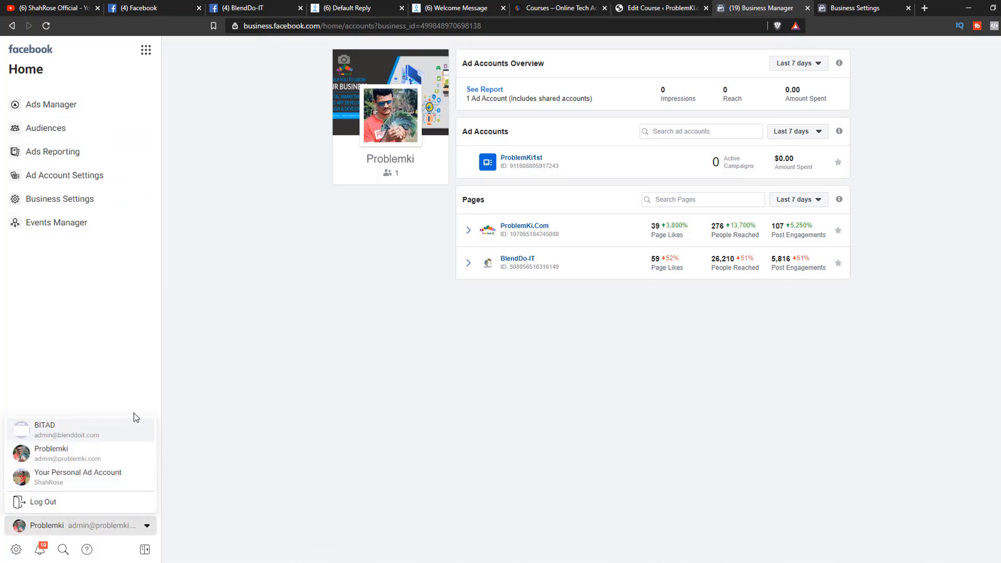
click(602, 444)
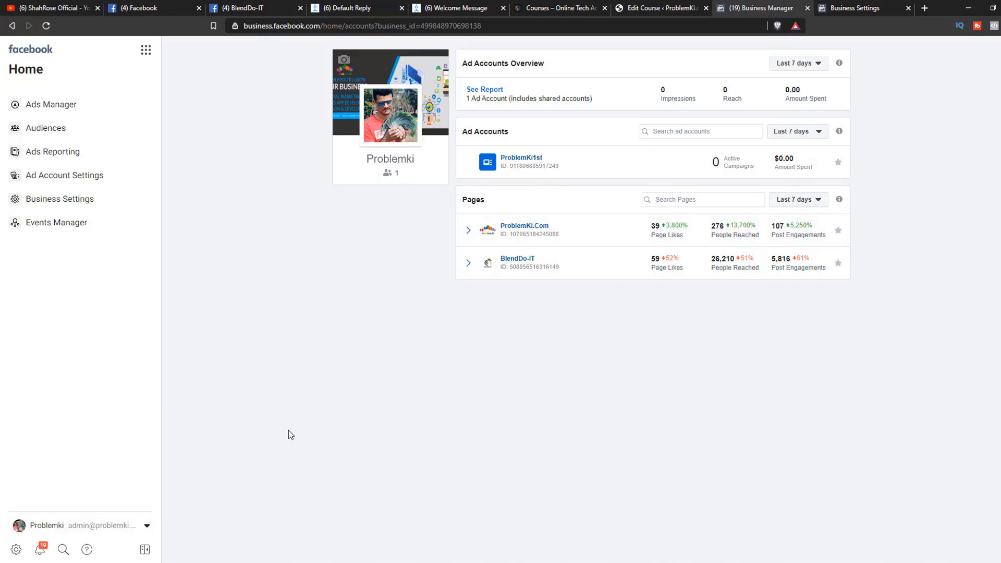
Open Ads Manager for the Problemki business, look through its business tools shortcuts, and go to Business Settings.
click(72, 108)
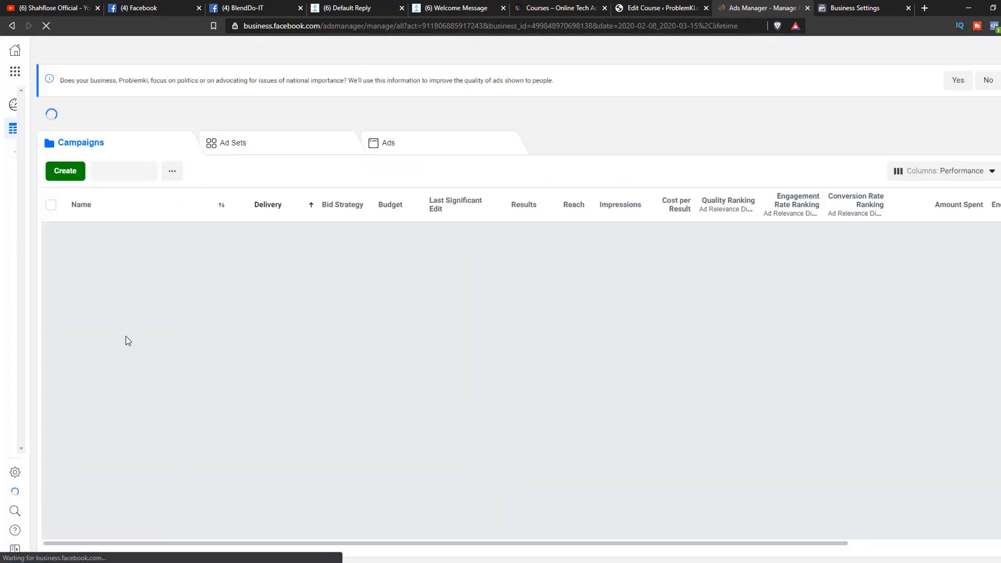
click(14, 72)
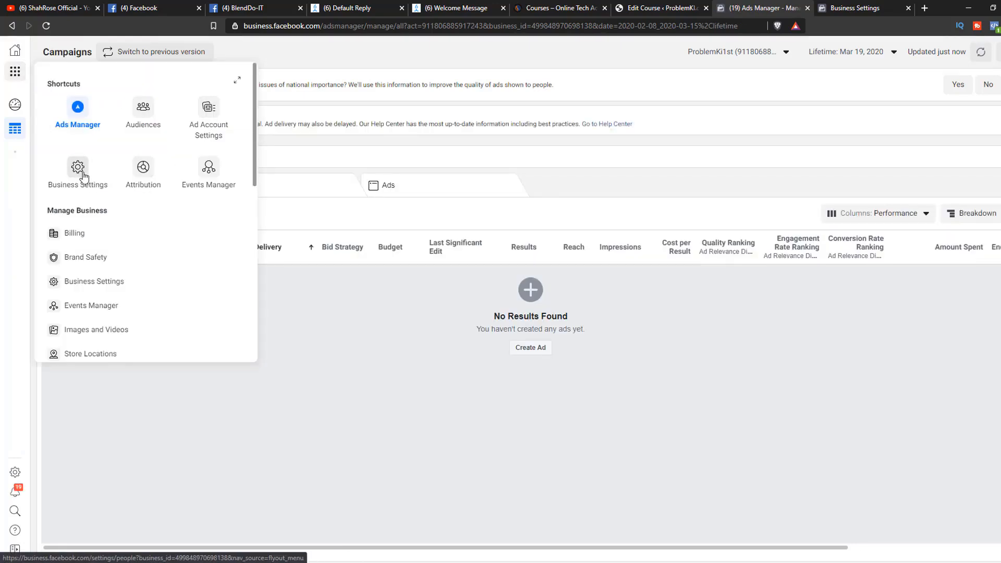
scroll(87, 201, down, 3)
scroll(98, 285, down, 5)
scroll(101, 336, up, 8)
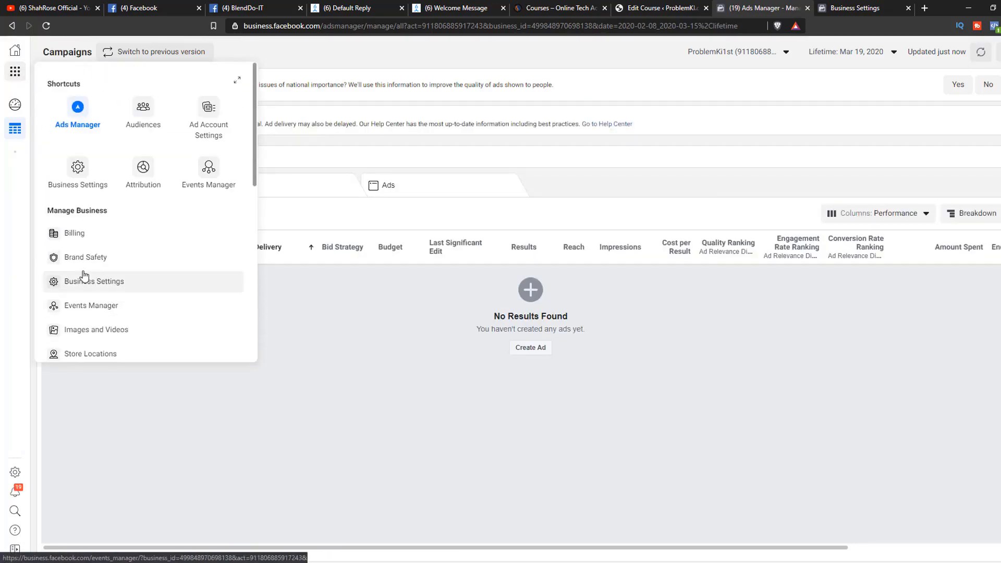
click(78, 171)
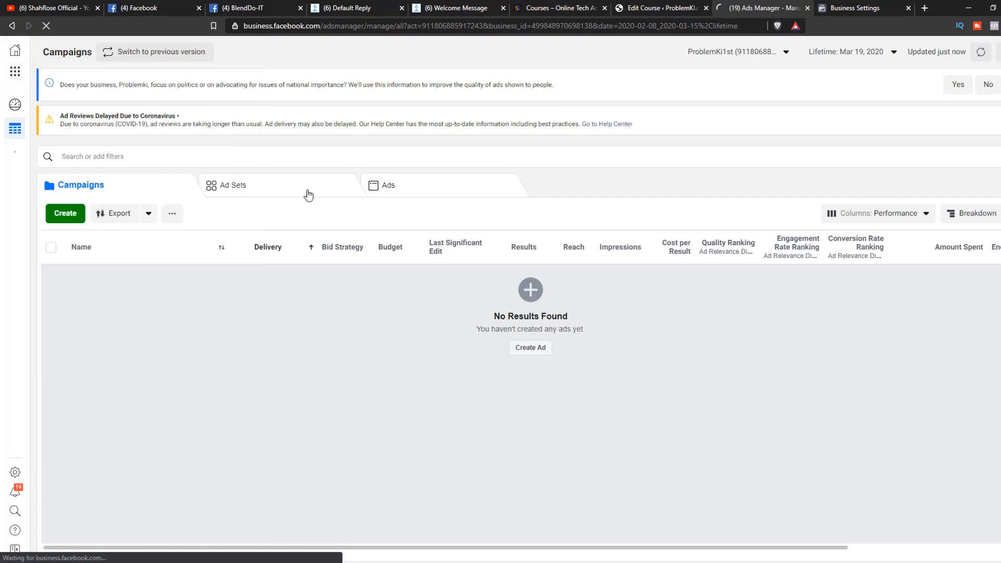